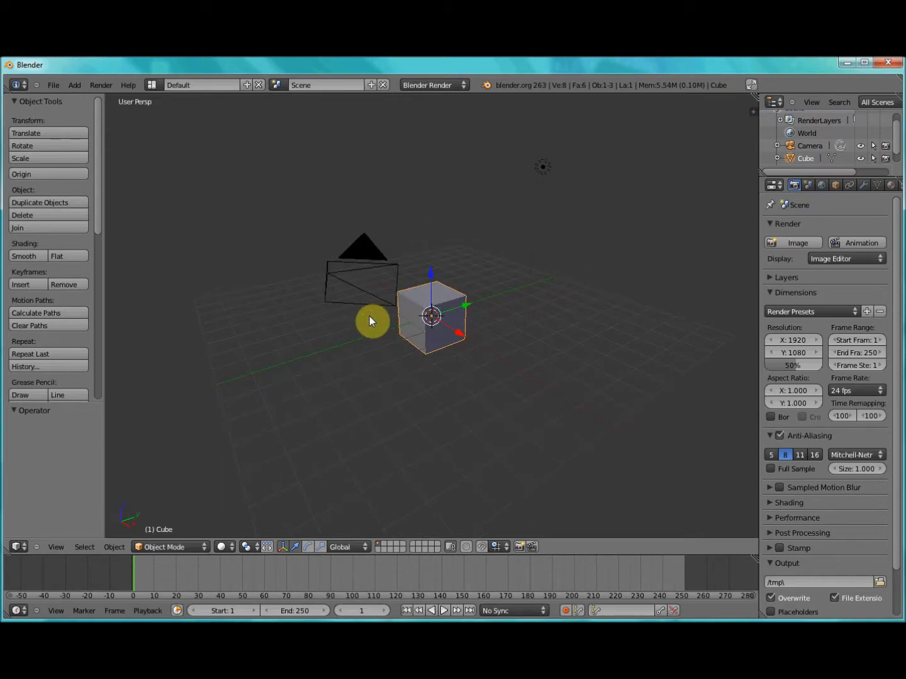
Step: Orbit around the default cube, and switch the viewport to the camera view
middle_click_drag(385, 317, 309, 288)
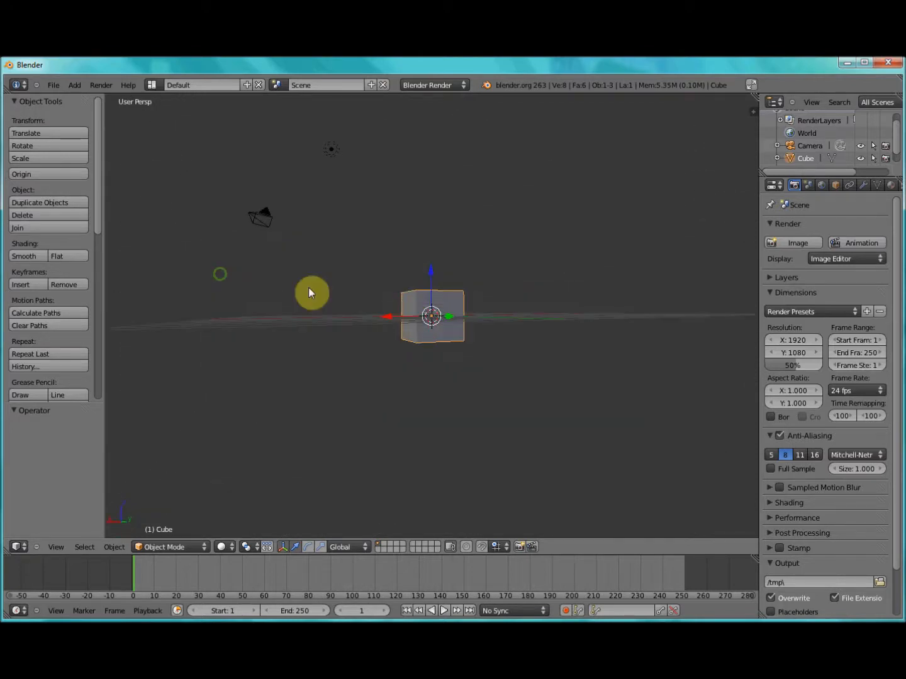
middle_click_drag(423, 321, 338, 195)
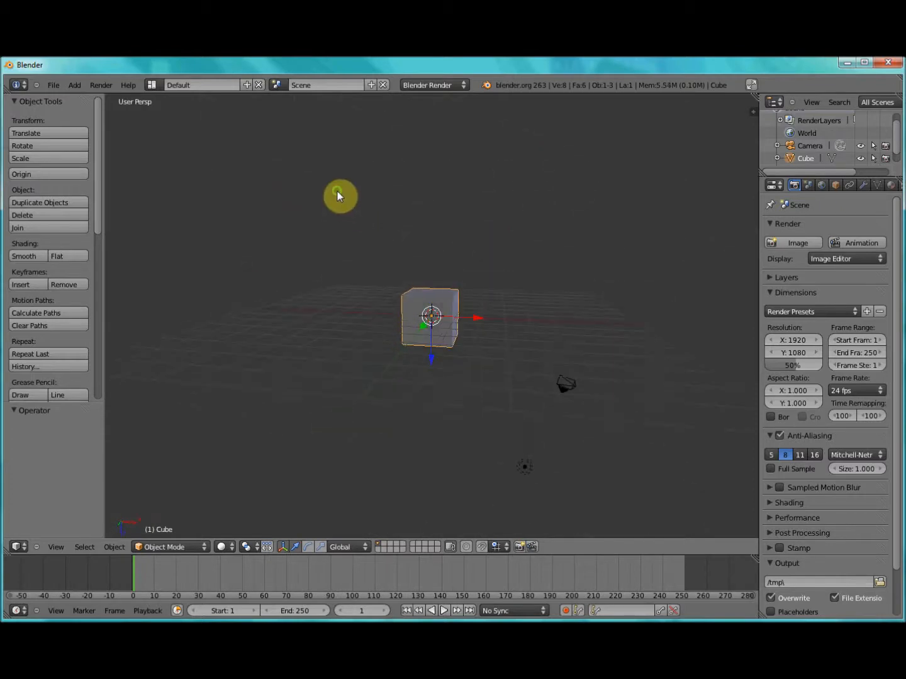
middle_click_drag(419, 365, 152, 229)
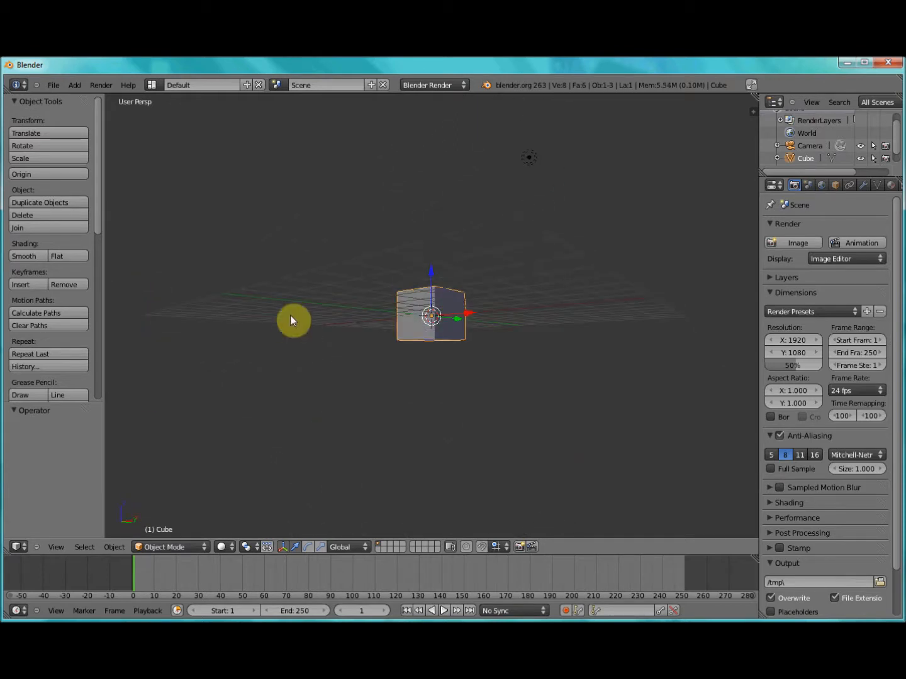
key("KP_0")
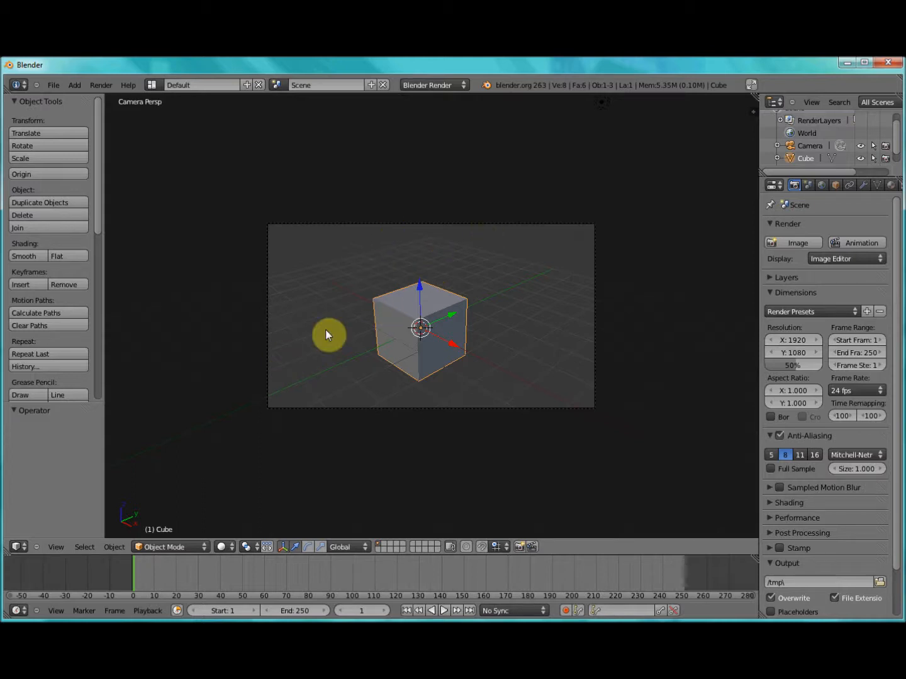
left_click(54, 546)
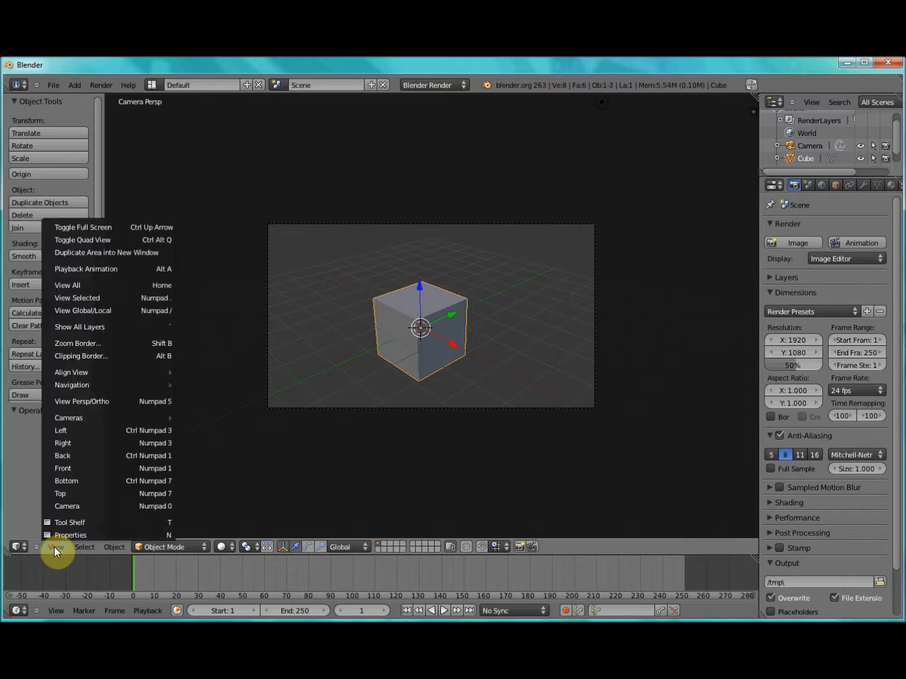
left_click(63, 504)
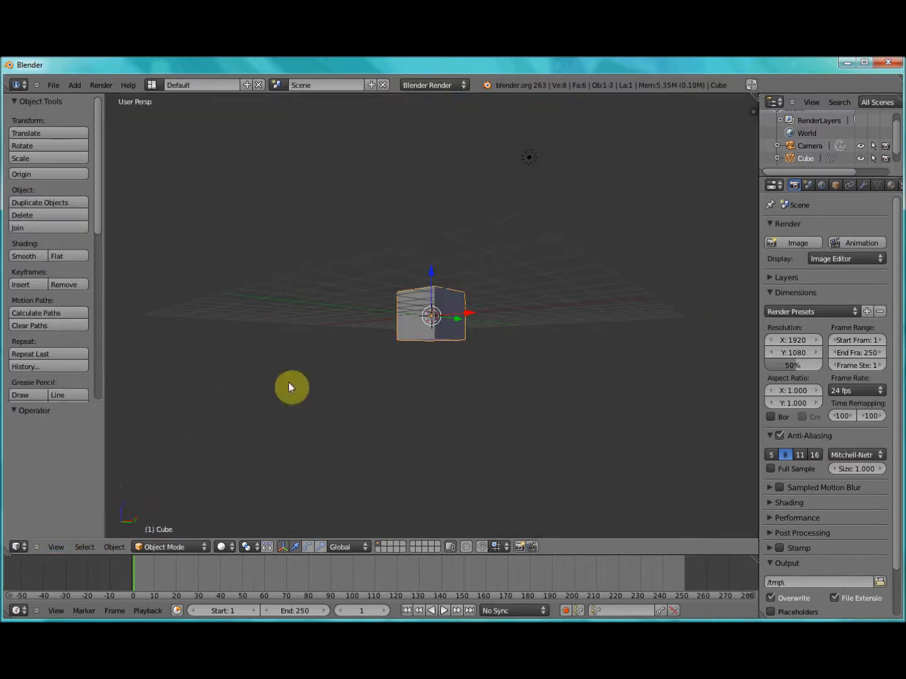
left_click(57, 546)
left_click(67, 505)
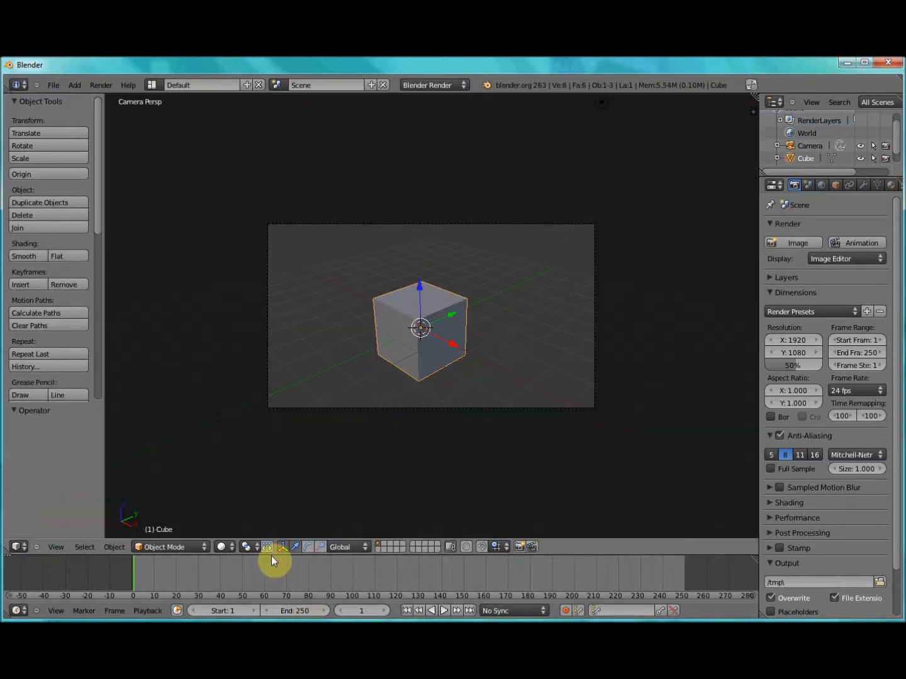
Step: Insert a LocRotScale keyframe for the cube at its starting position on the first frame
left_click_drag(168, 577, 330, 581)
left_click_drag(98, 558, 312, 434)
left_click_drag(546, 386, 76, 592)
left_click_drag(142, 564, 121, 567)
key("i")
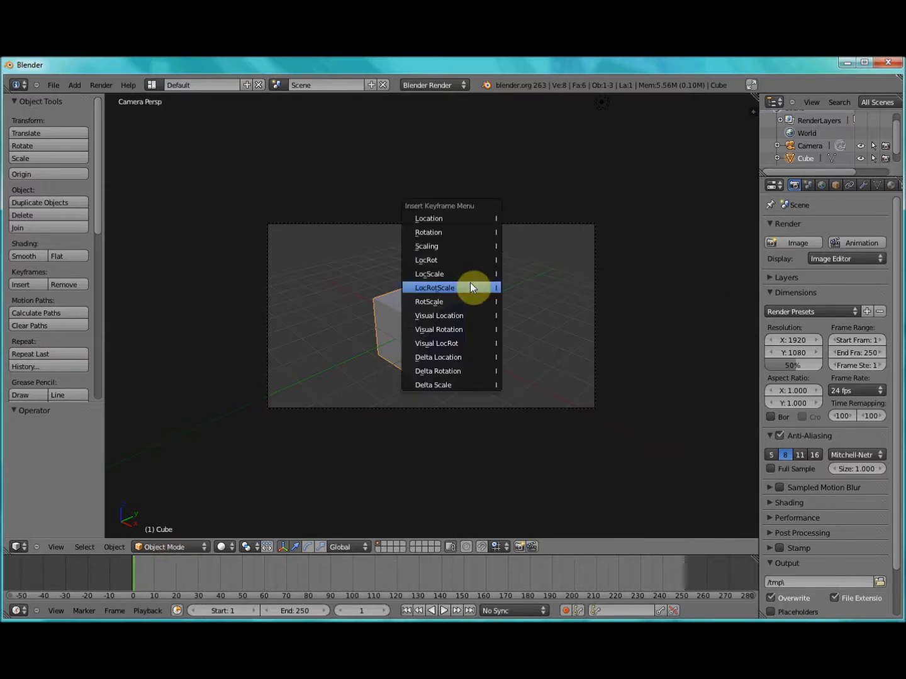
left_click(470, 283)
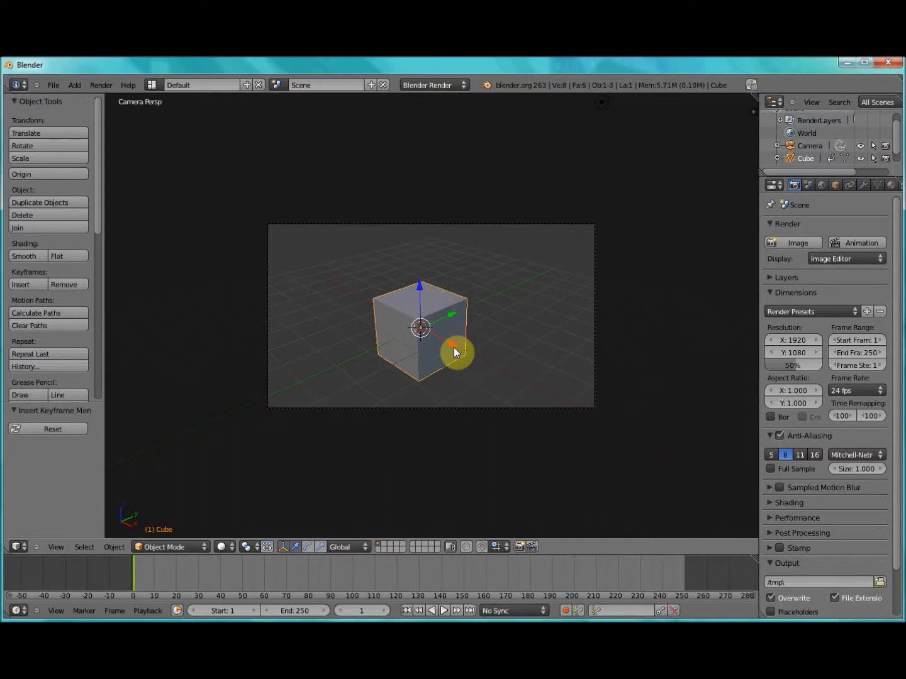
Step: Try moving the cube to the upper-left corner of the camera frame while still on the first frame
scroll(453, 348, "up", 3)
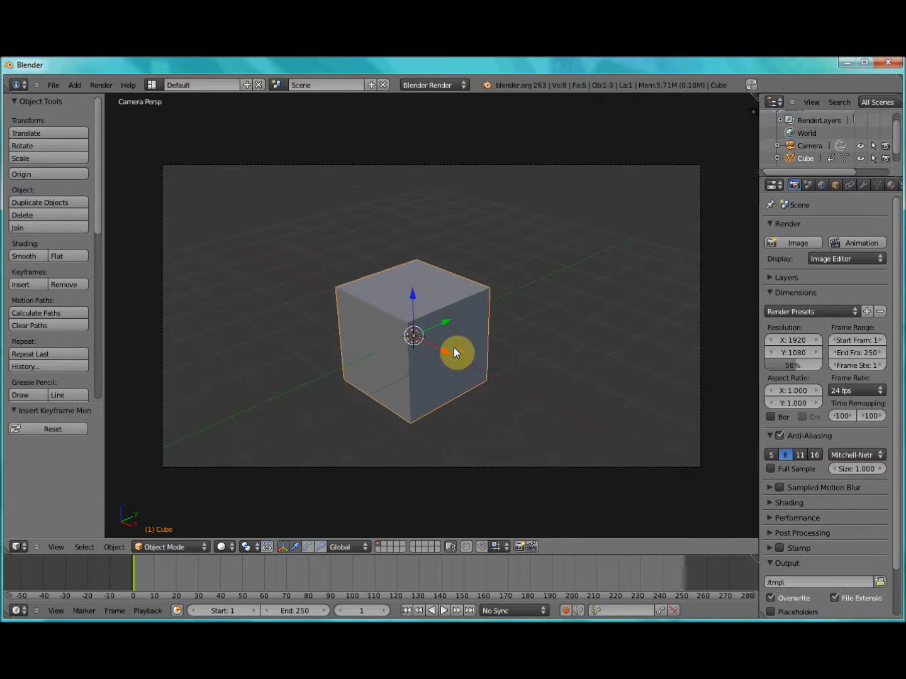
left_click_drag(424, 340, 217, 166)
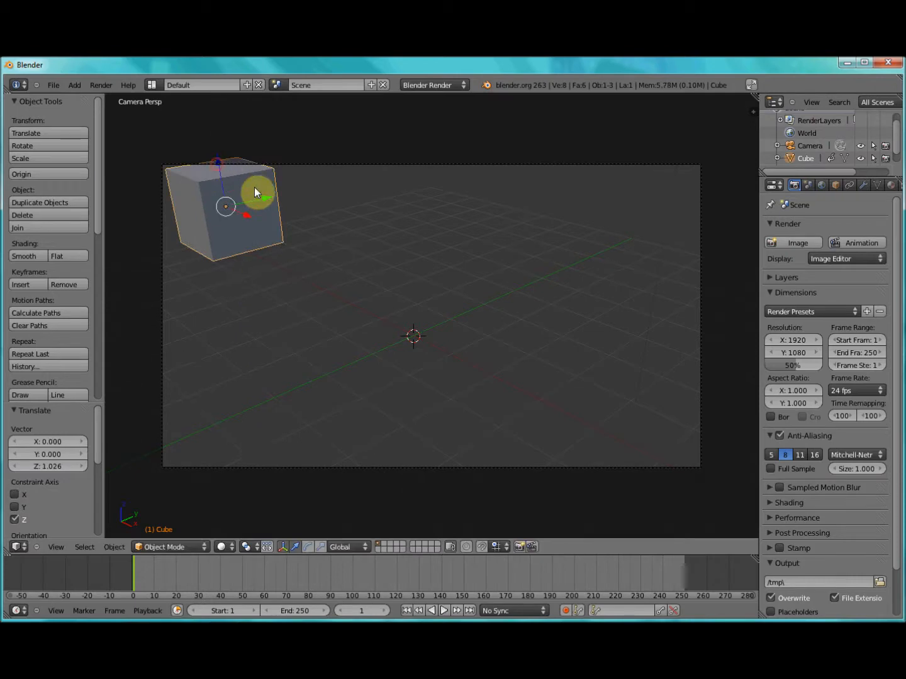
left_click_drag(266, 199, 247, 201)
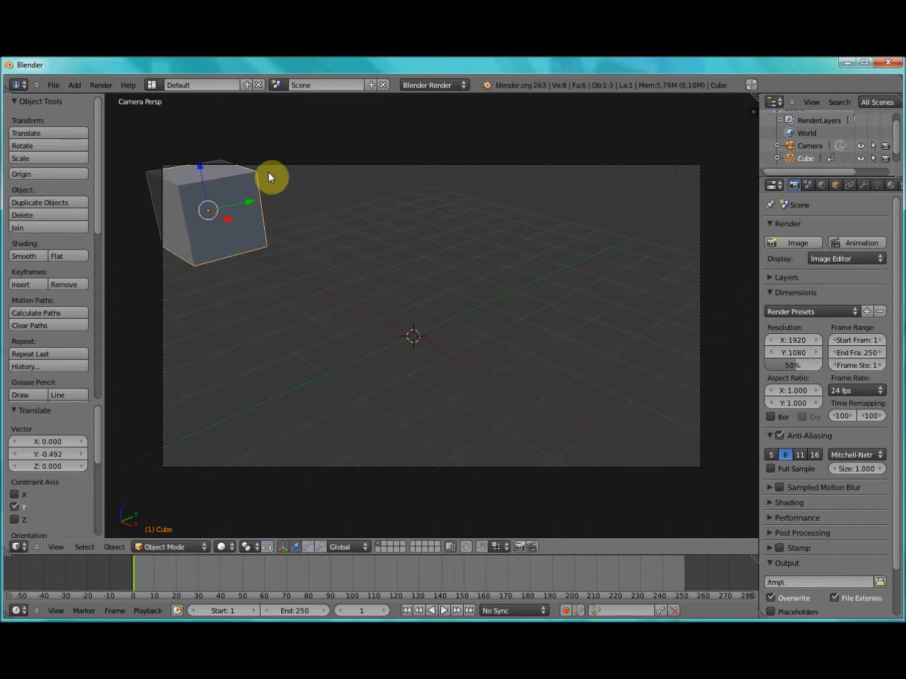
key("r")
key("r")
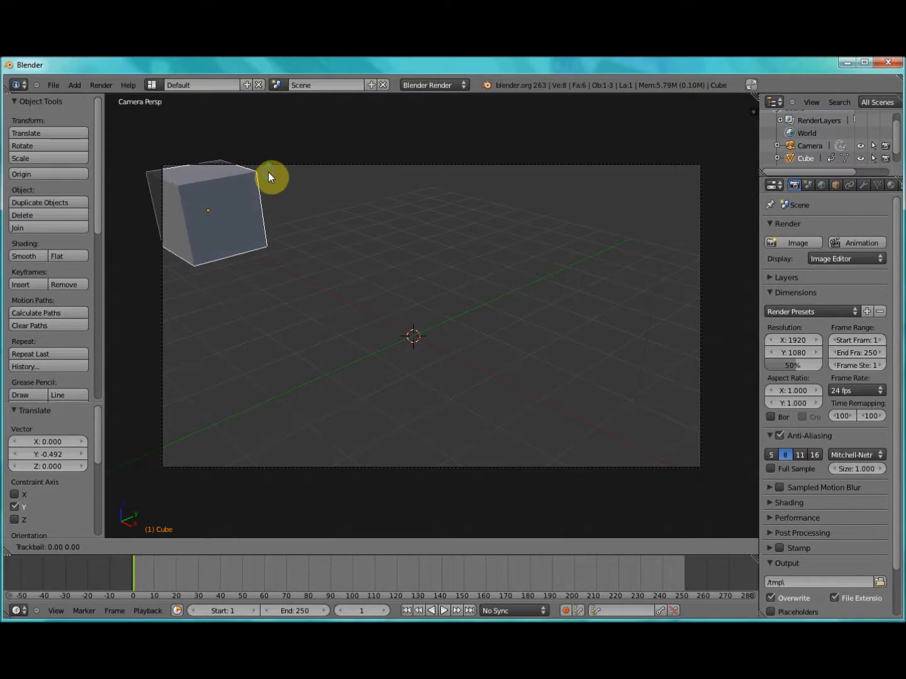
key("Escape")
key("i")
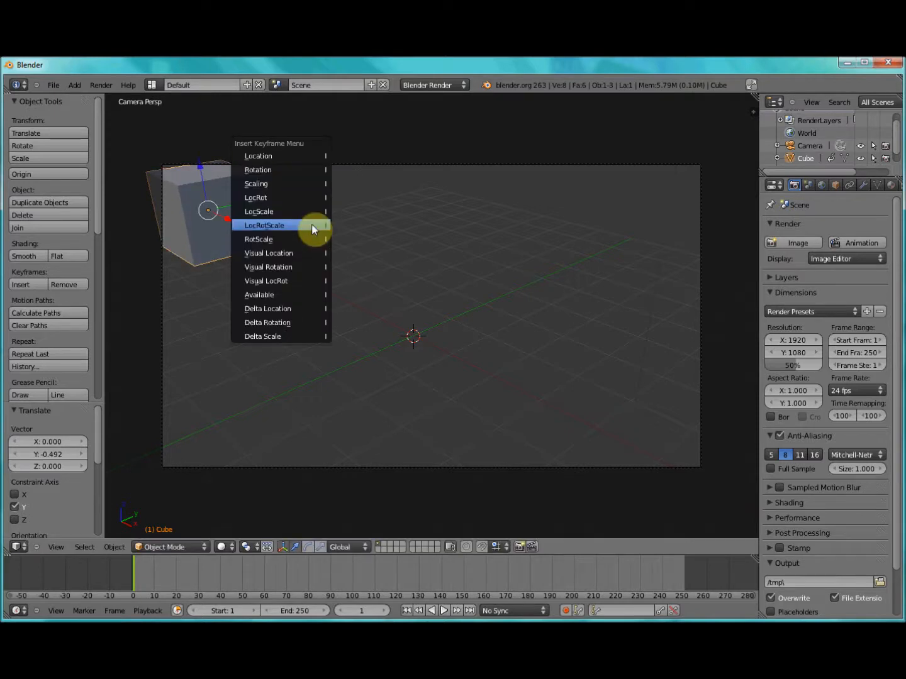
left_click(289, 153)
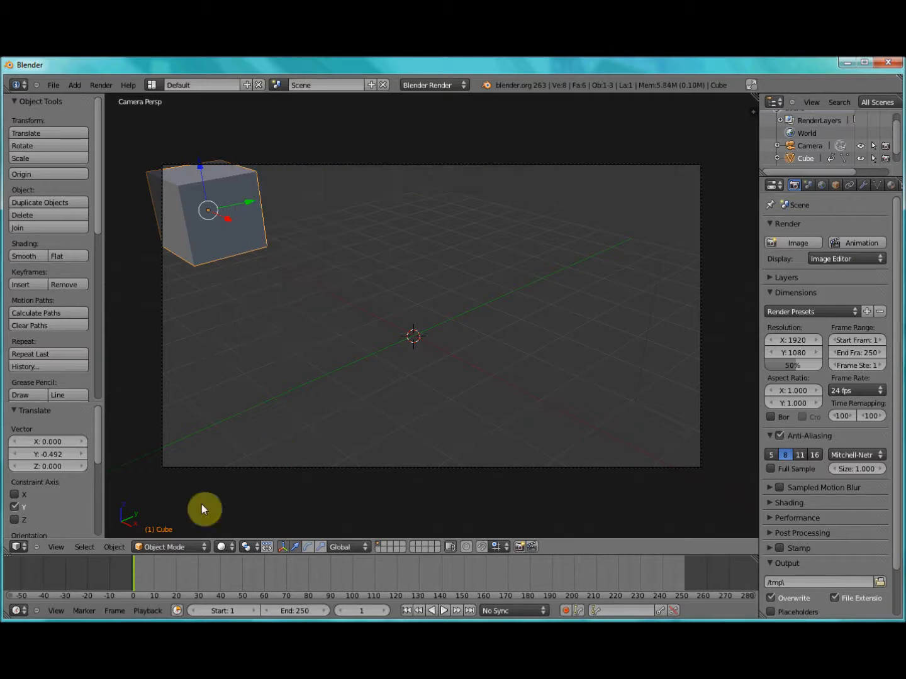
Step: At frame 30, move the cube to the upper-left corner of the camera frame and insert a Location keyframe
left_click(200, 578)
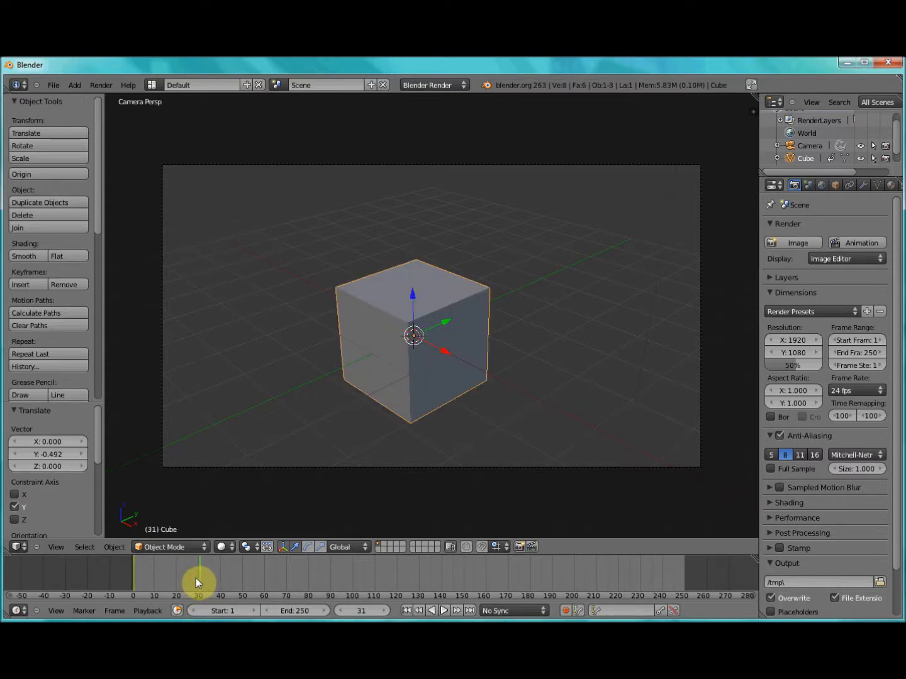
left_click(198, 578)
left_click_drag(450, 354, 231, 188)
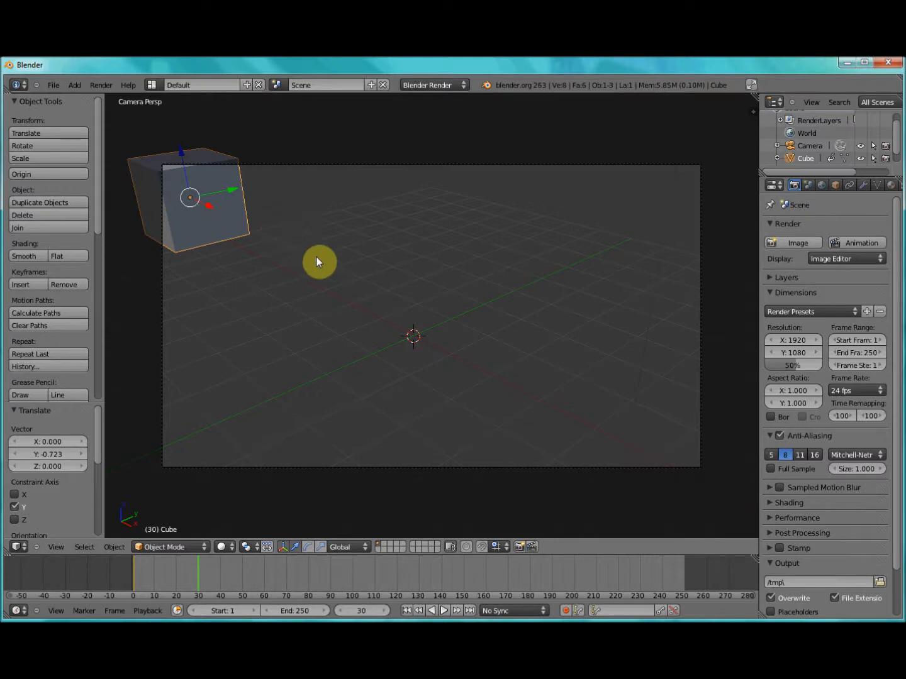
key("i")
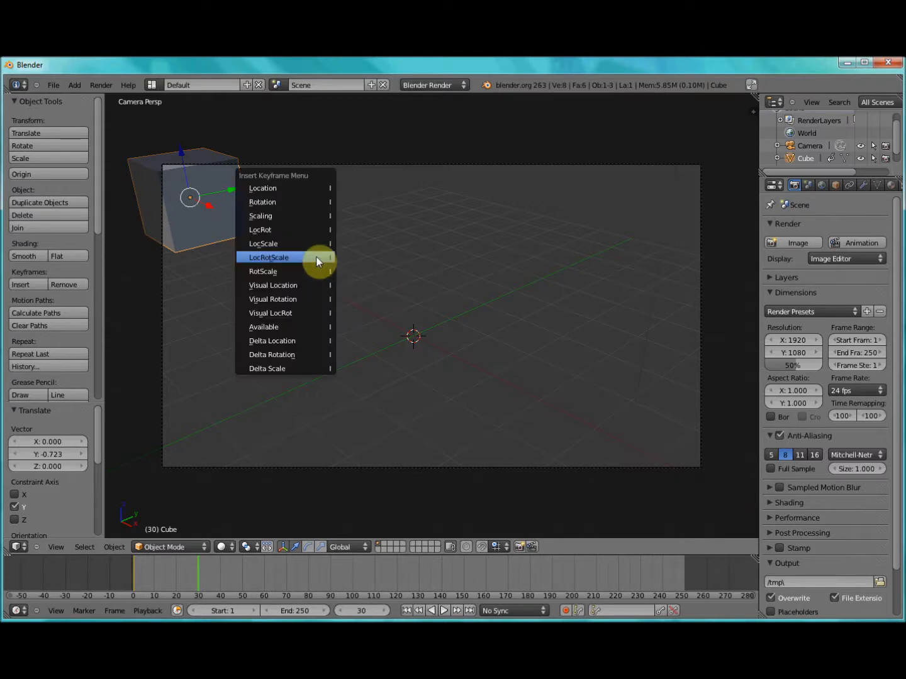
left_click(309, 186)
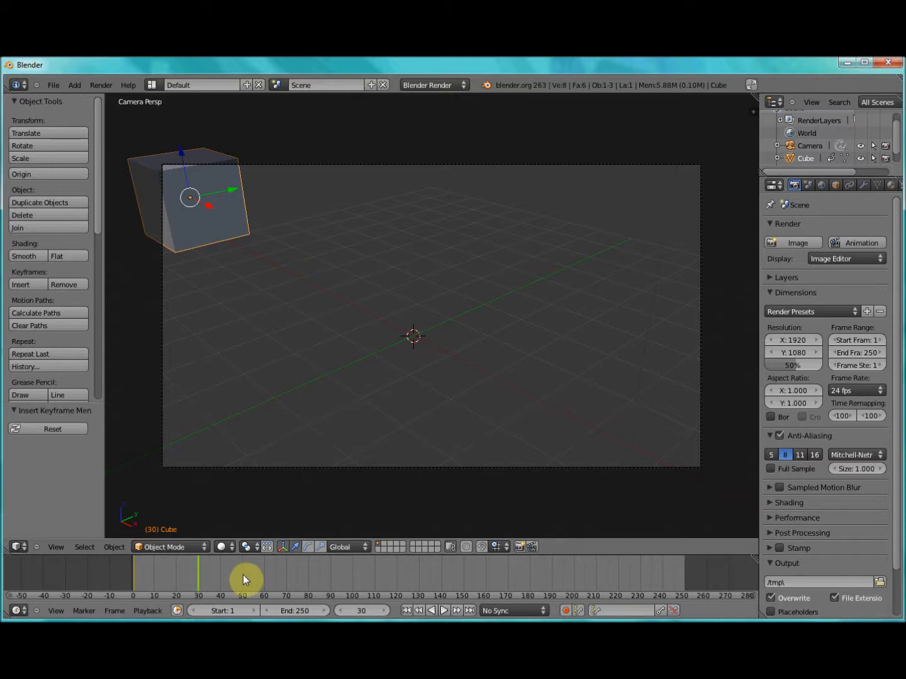
Step: At frame 70, move the cube to the lower-right corner of the camera frame
left_click(286, 573)
left_click_drag(195, 197, 666, 398)
left_click_drag(654, 347, 657, 405)
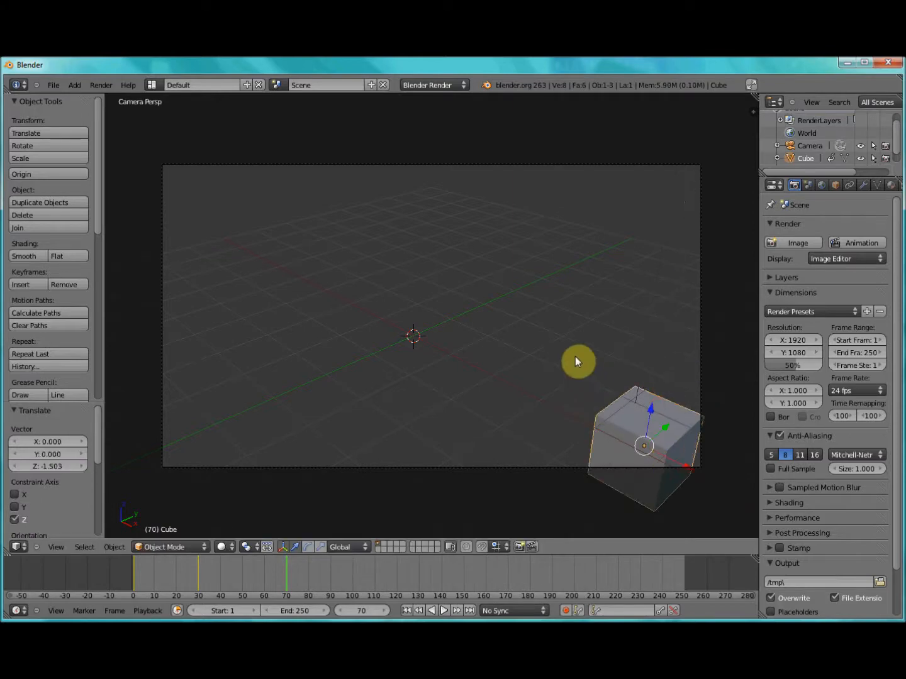
Step: Rotate the cube freely with a trackball rotation of about 184°
key("r")
key("r")
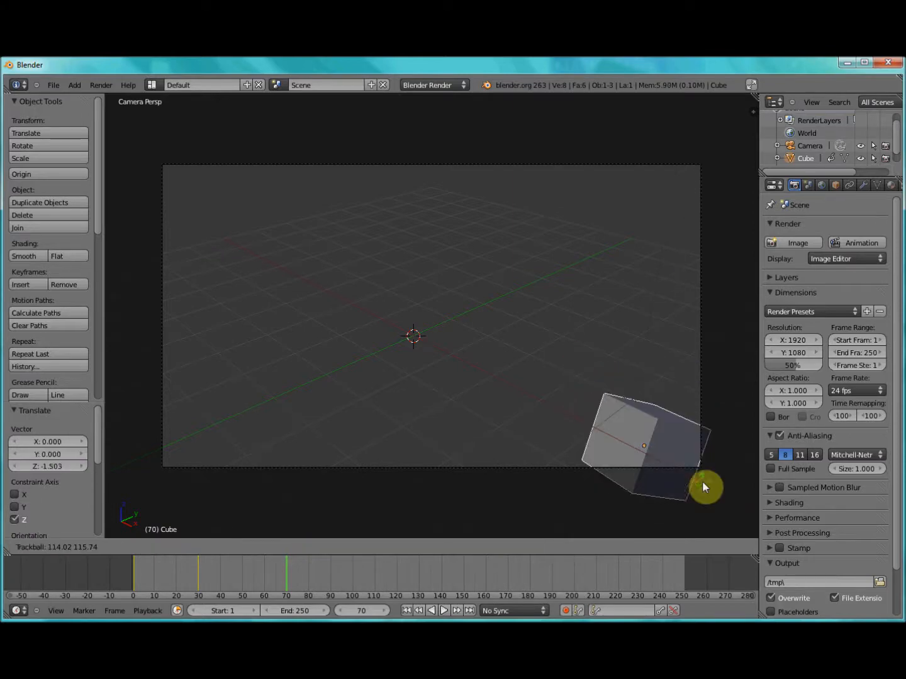
right_click(501, 383)
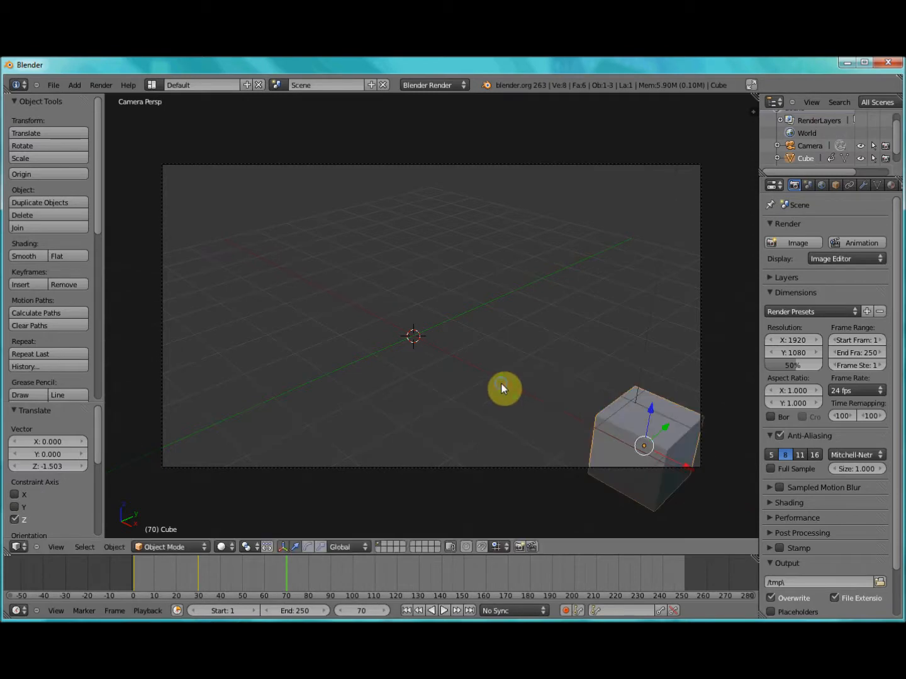
key("r")
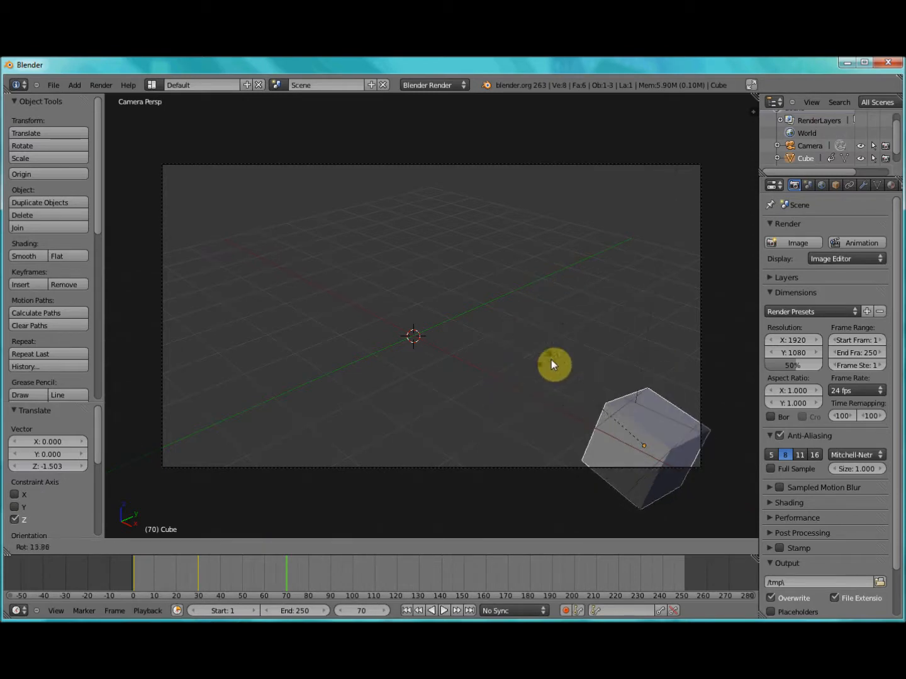
key("r")
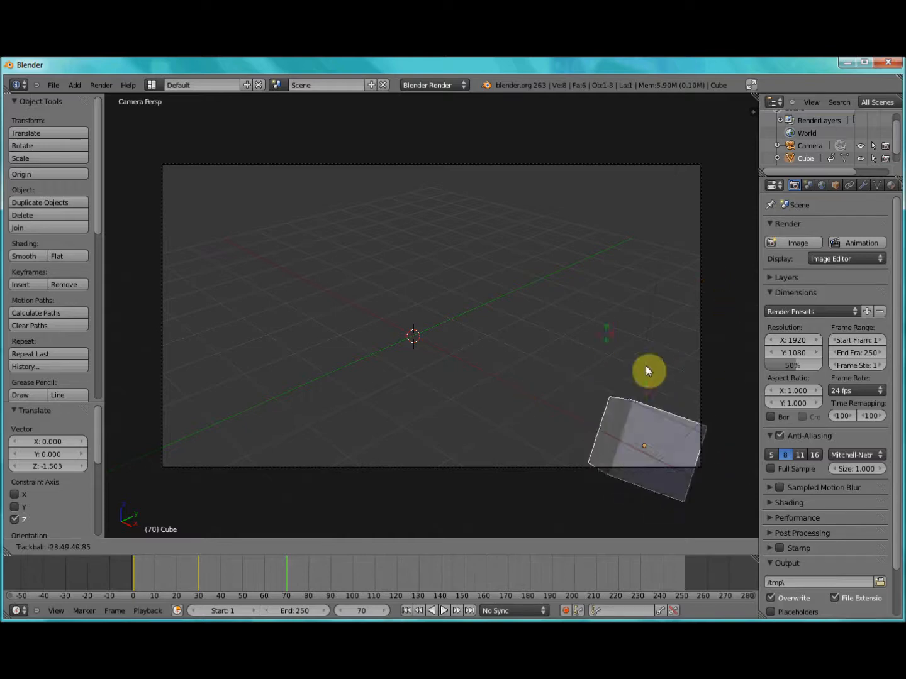
left_click(828, 563)
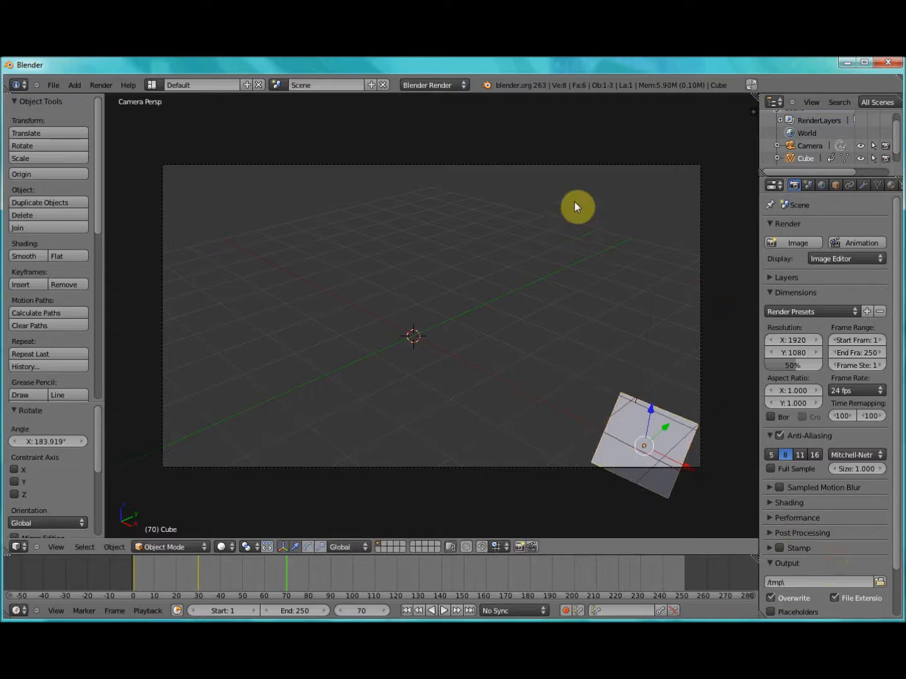
Step: Restore the cube's moved and rotated pose at frame 70 and insert a LocRot keyframe
left_click(354, 579)
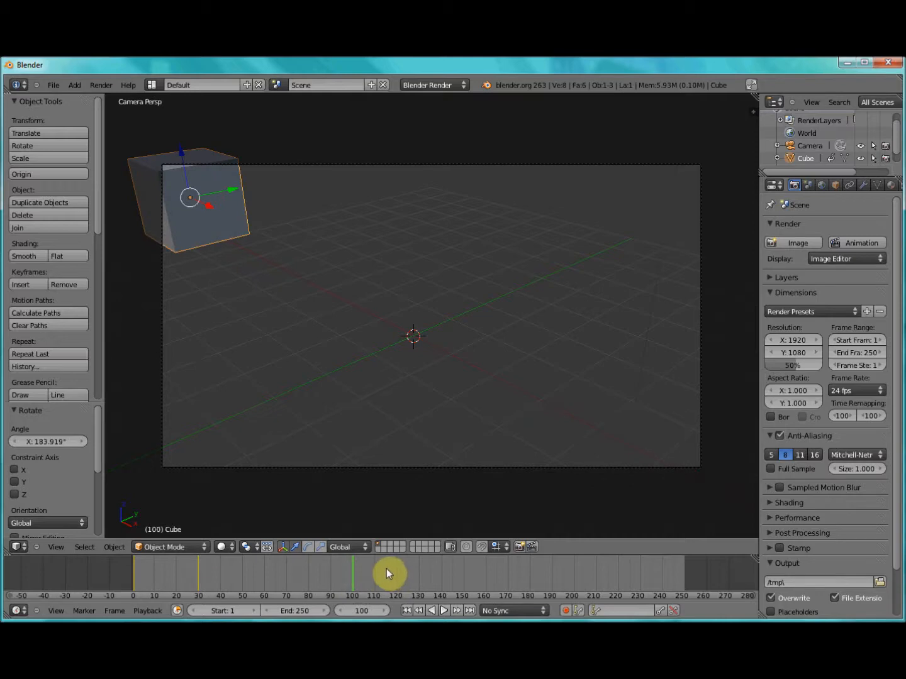
key("Down")
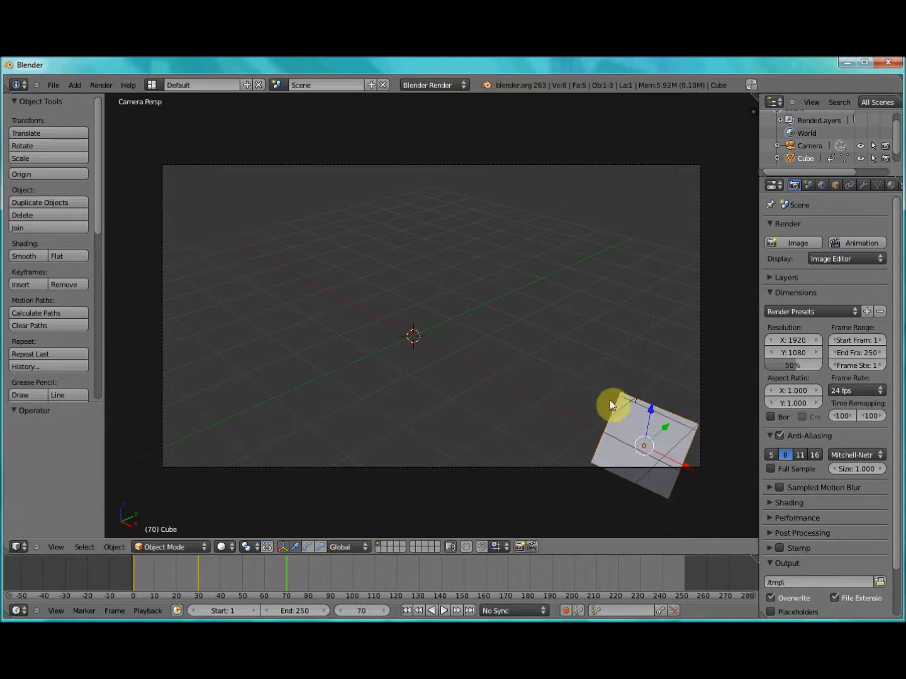
key("i")
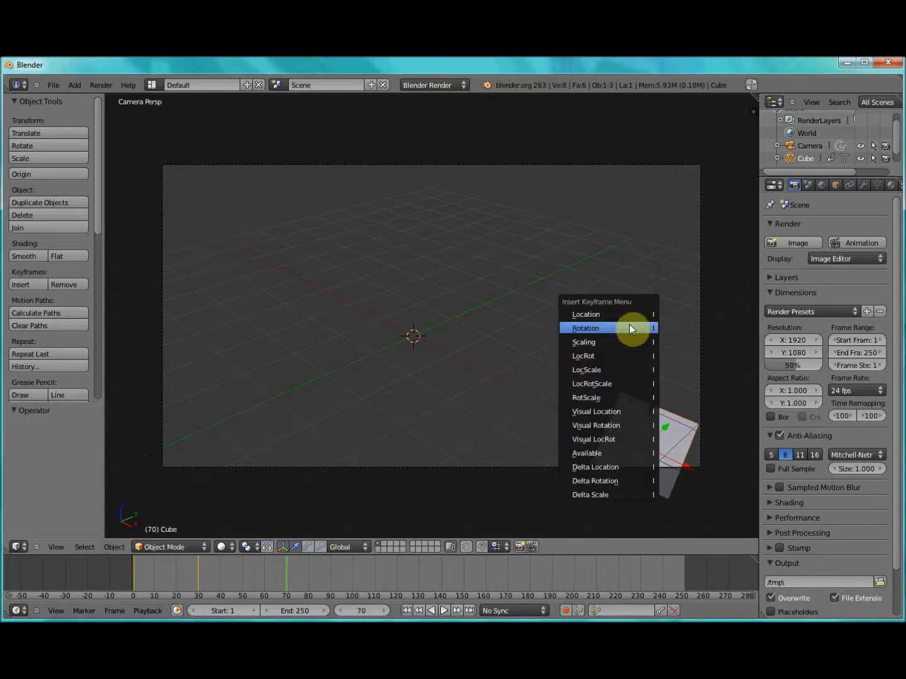
left_click(608, 354)
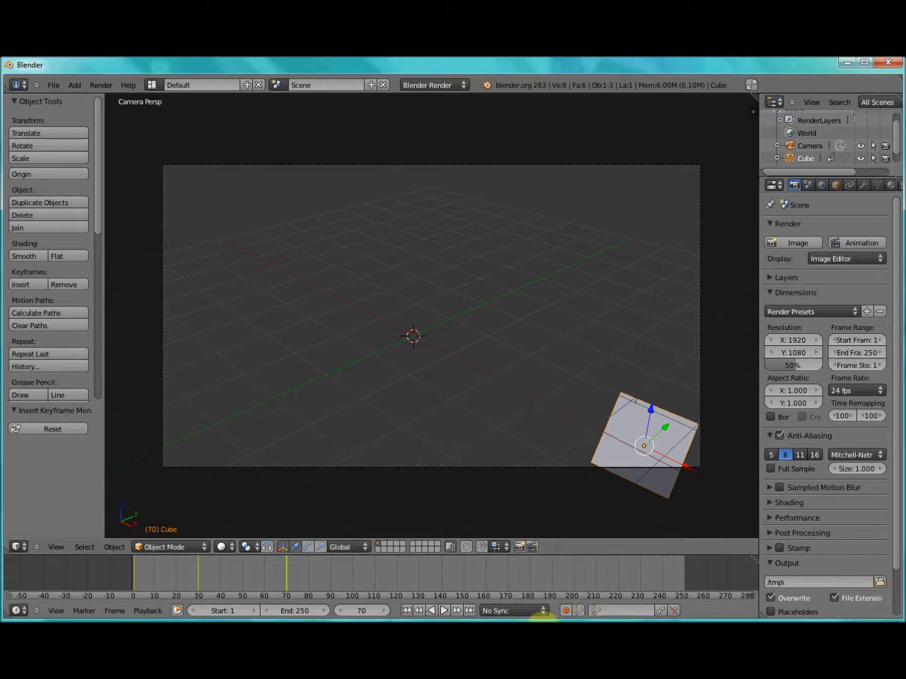
Step: At frame 100, enable automatic keyframing and move the cube to the upper-right area of the camera frame
left_click(353, 574)
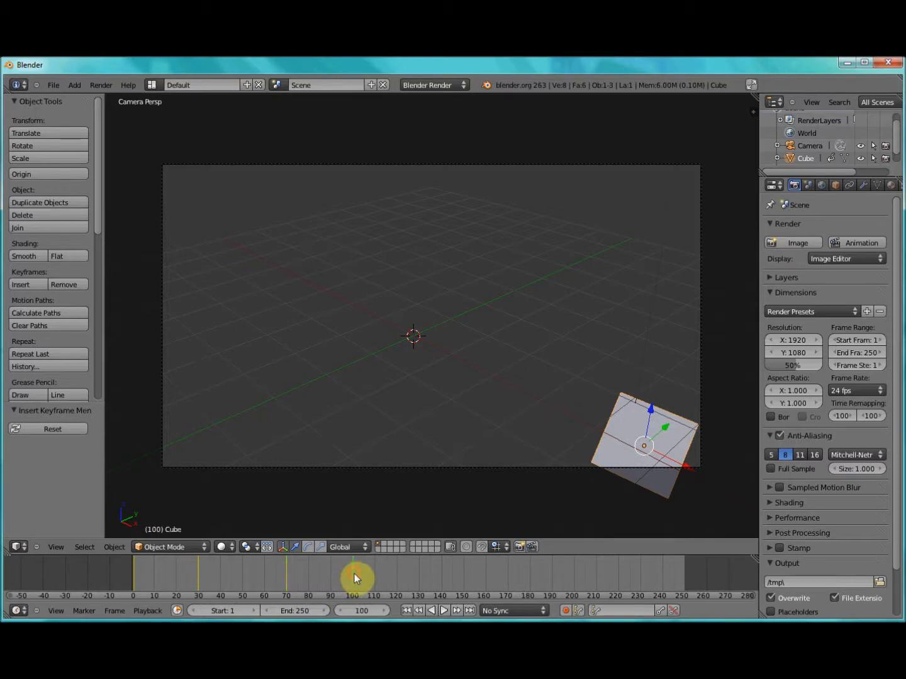
left_click(567, 609)
key("g")
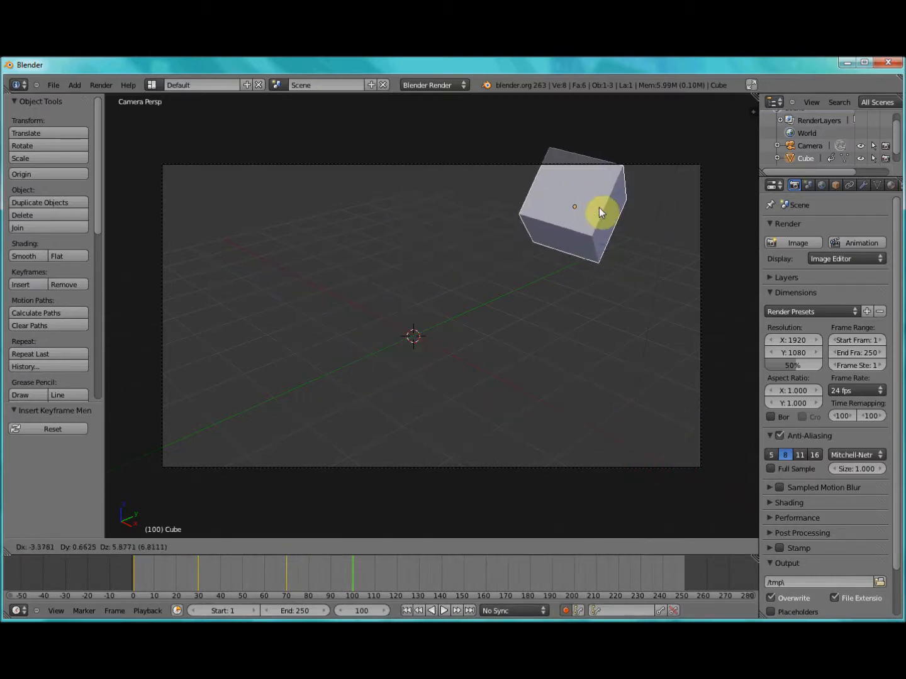
left_click(599, 207)
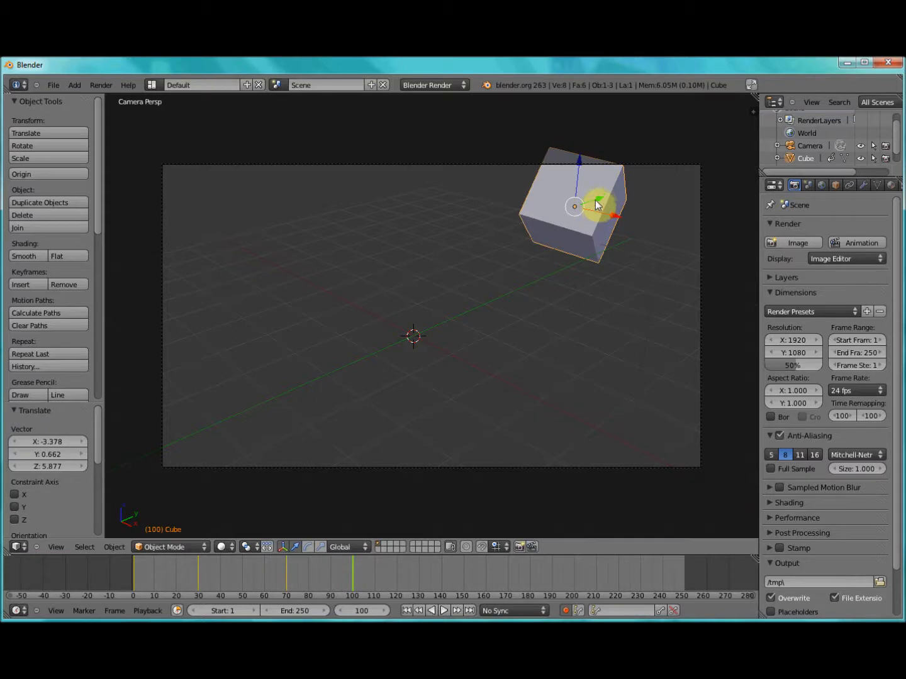
Step: At frame 100, move the cube about 4.3 units along Y, -4.1 along X and -6.5 along Z
key("g")
key("y")
left_click(691, 196)
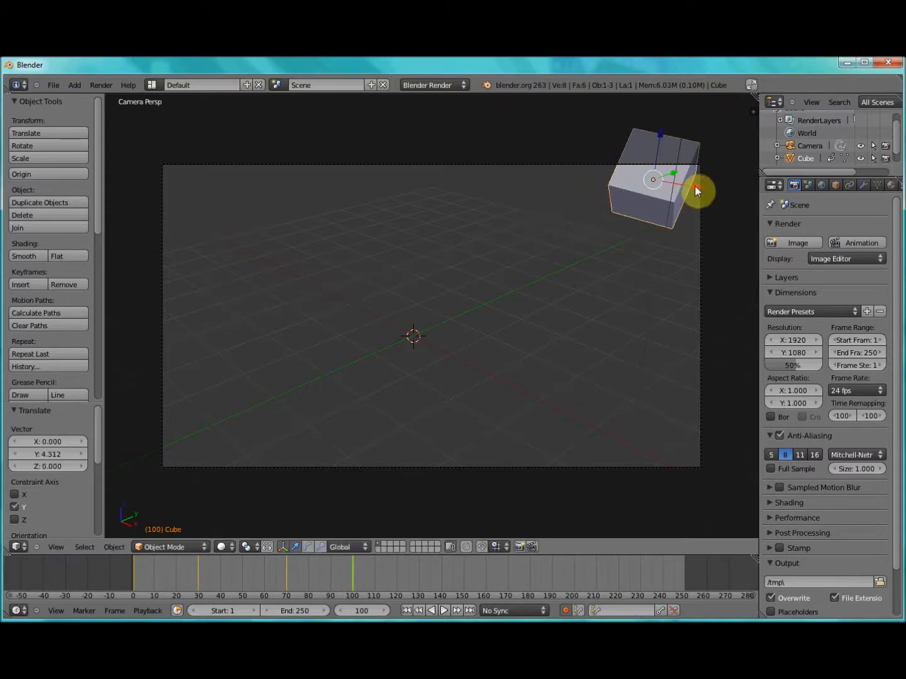
key("g")
key("x")
left_click(537, 121)
key("g")
key("z")
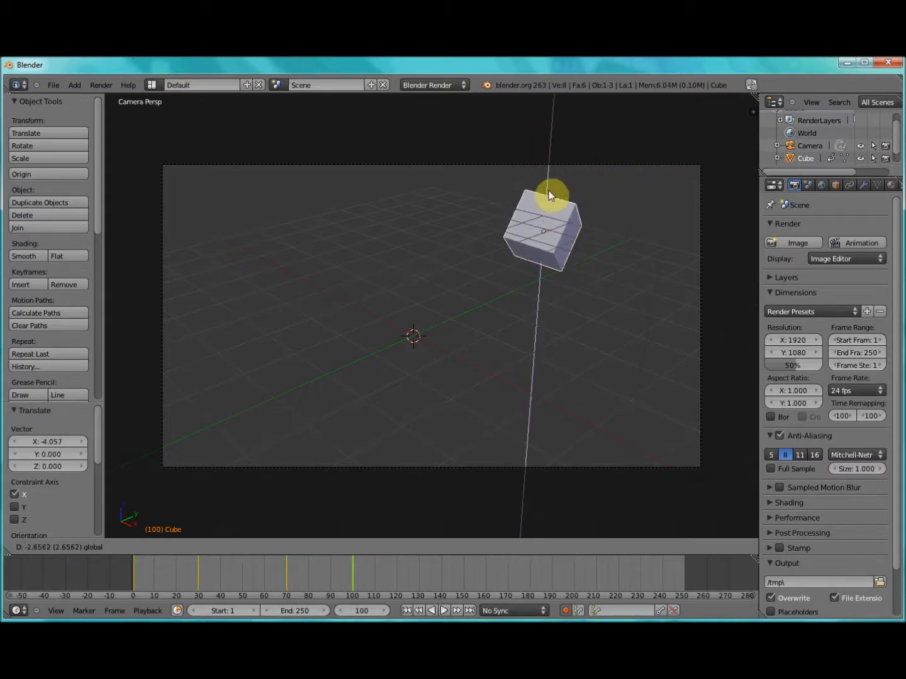
left_click(571, 328)
Step: Shift the cube along X and Y, then about -5.8 units along Z, placing it just above the centre of the camera frame
key("g")
key("x")
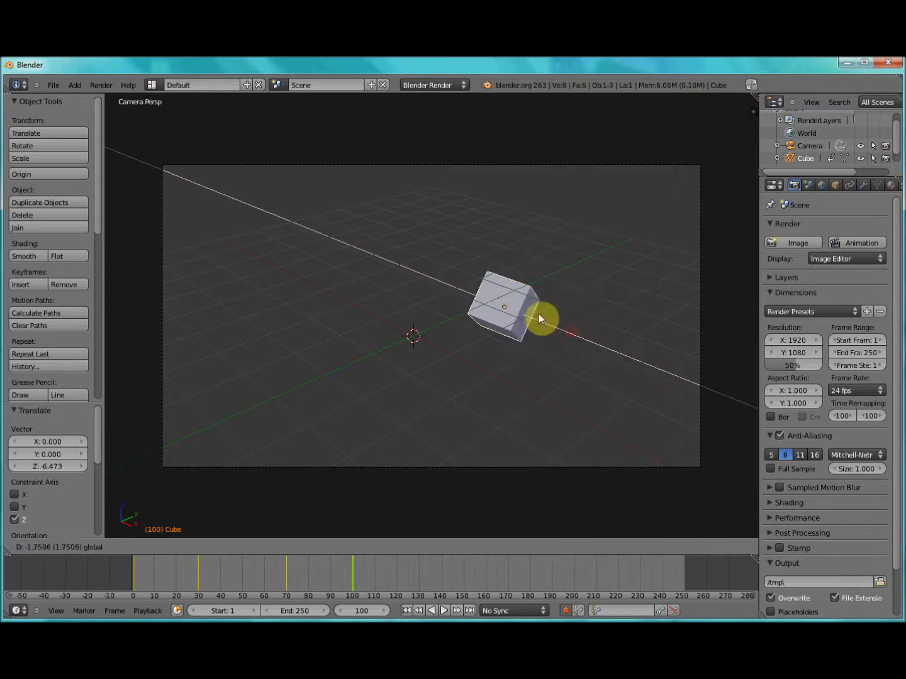
left_click(492, 288)
key("g")
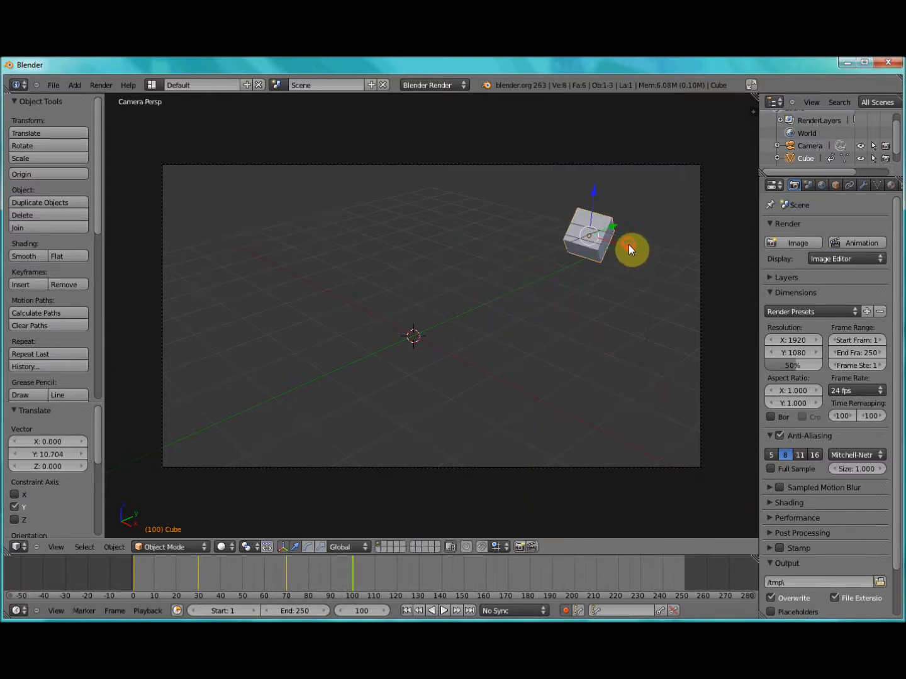
key("x")
left_click(492, 199)
key("g")
key("z")
left_click(453, 232)
Step: Scale the cube down to about 0.2 and insert a LocRotScale keyframe at frame 100
key("s")
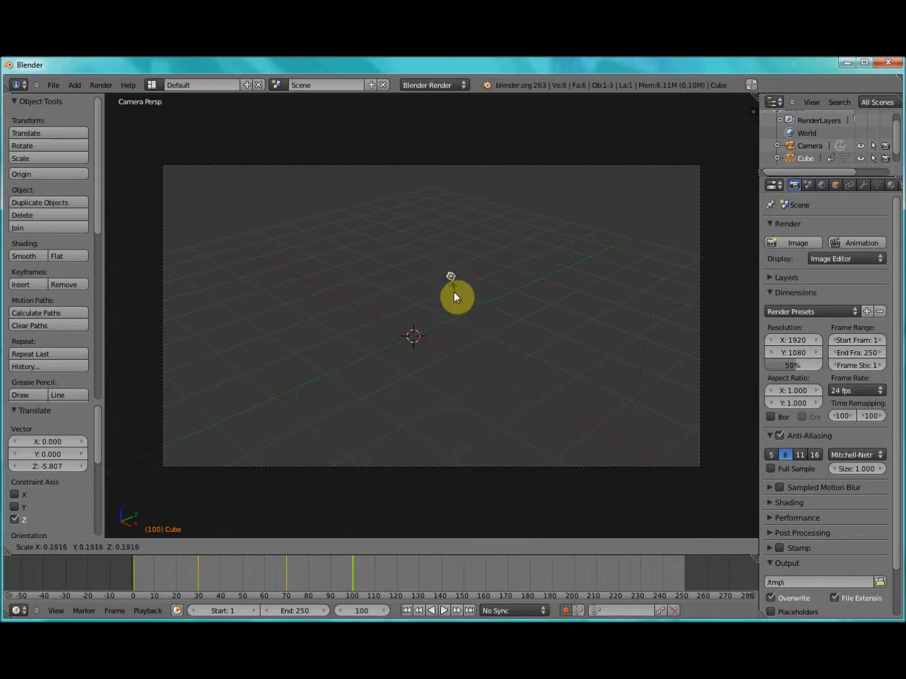
left_click(456, 293)
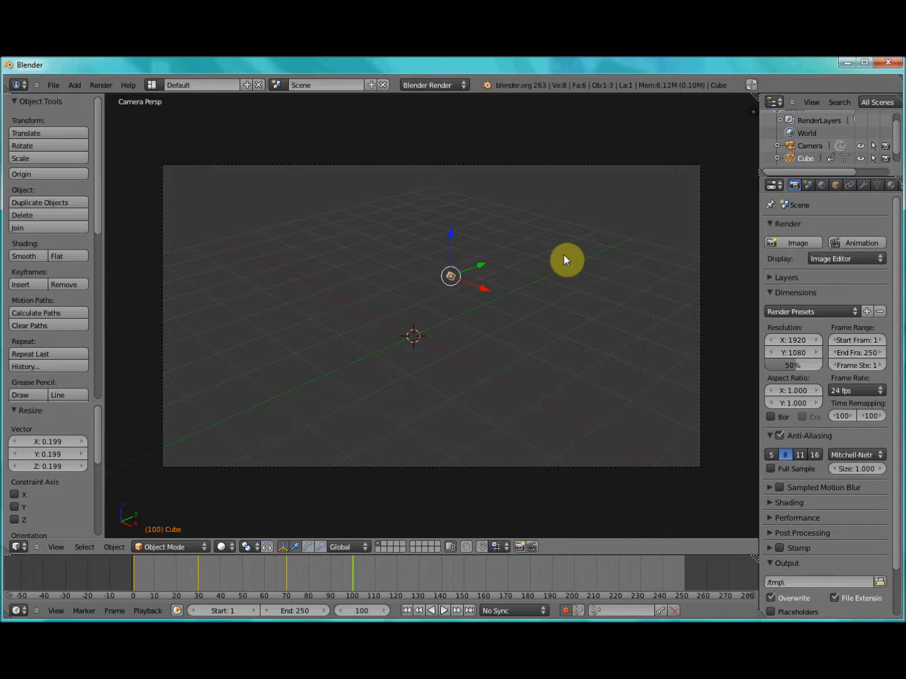
key("i")
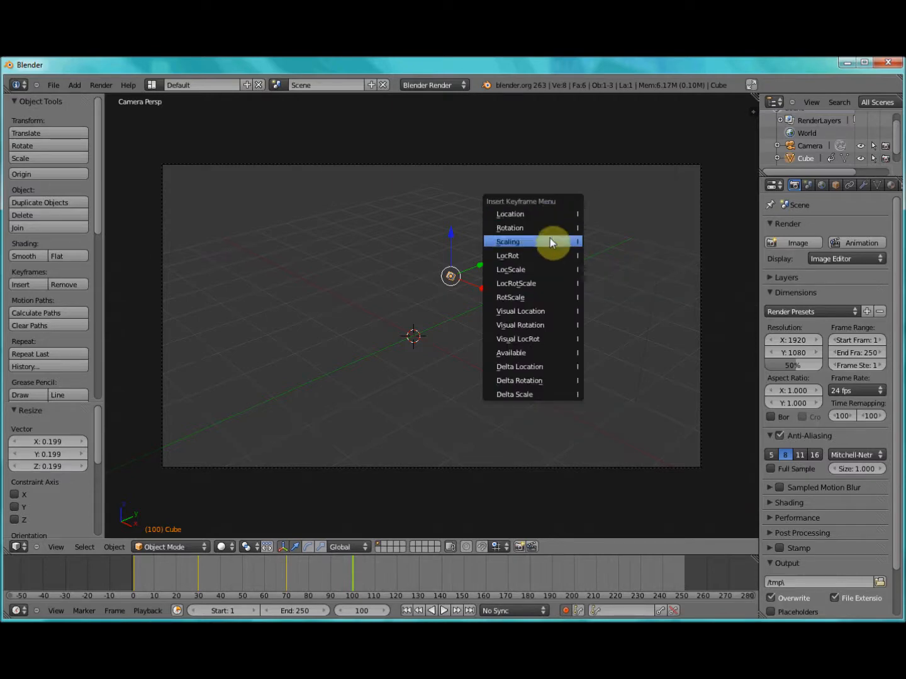
left_click(532, 288)
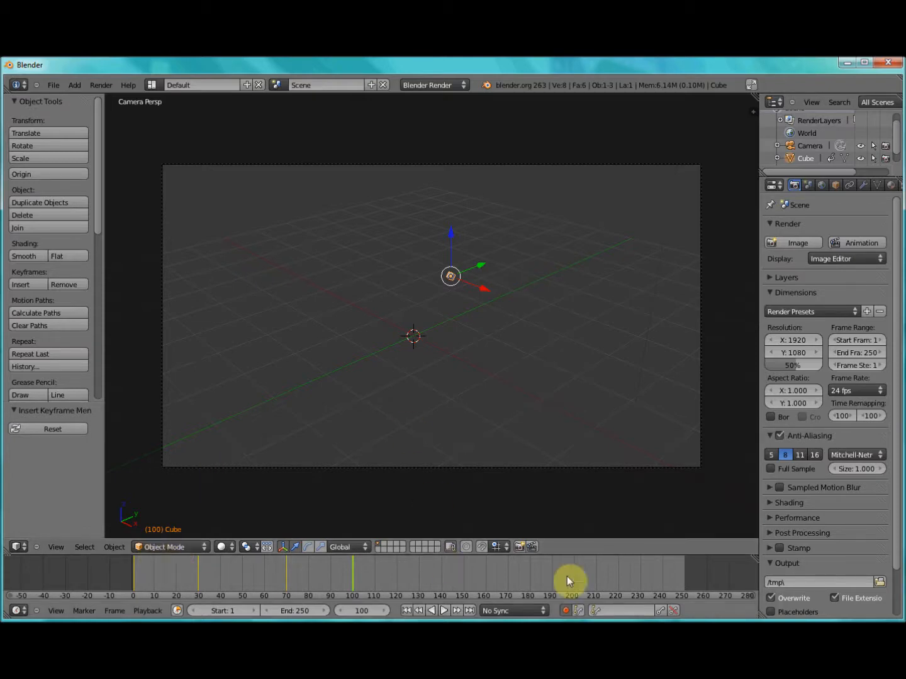
left_click(565, 608)
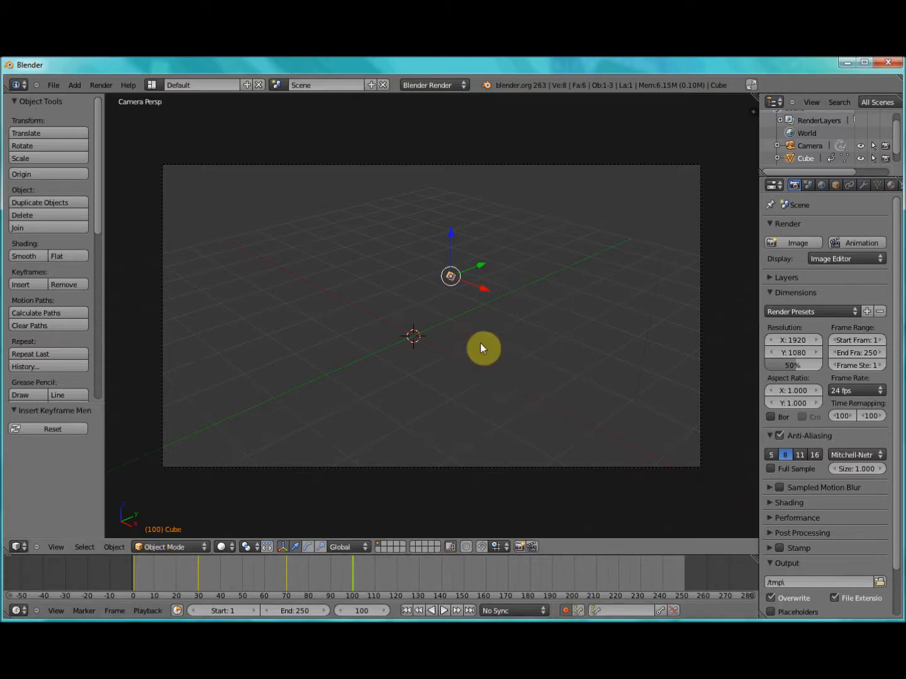
left_click(132, 575)
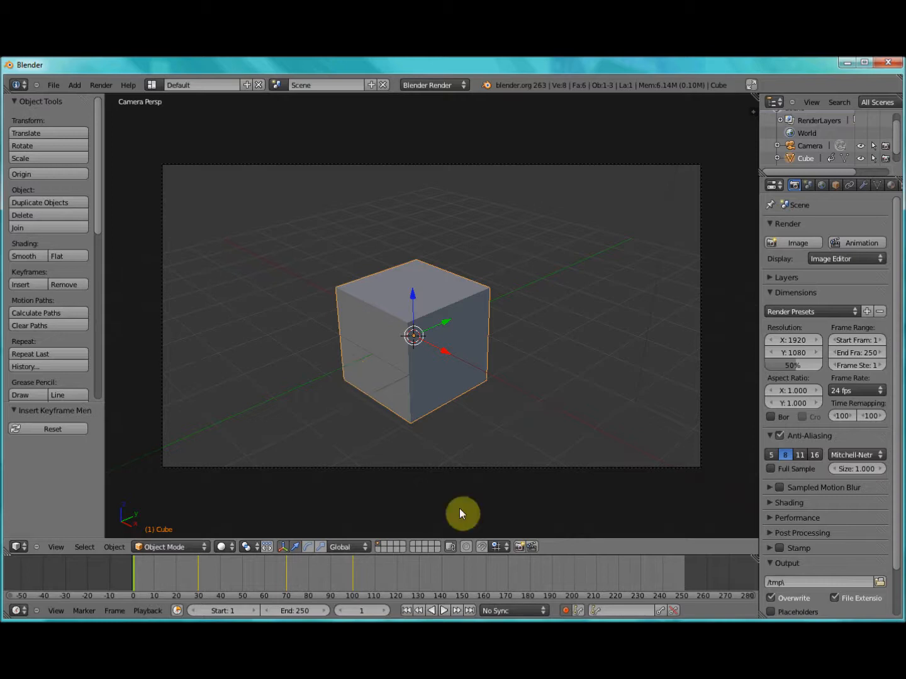
left_click(419, 576)
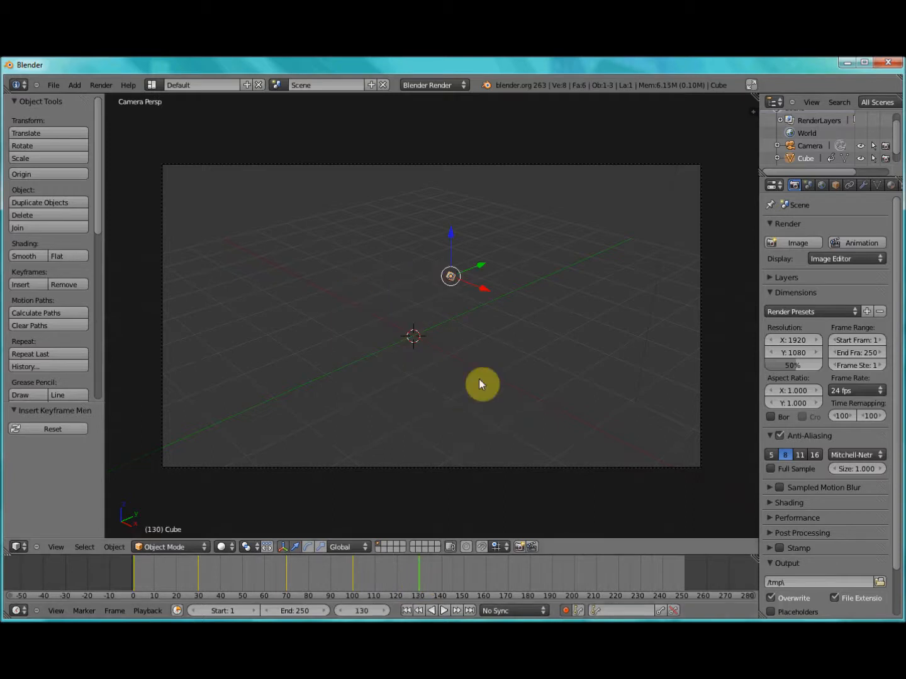
Step: At frame 110, move the cube about -13.2 units along Y, up along Z and about 10 along X, to the camera frame's upper edge
left_click(375, 579)
left_click_drag(485, 292, 391, 401)
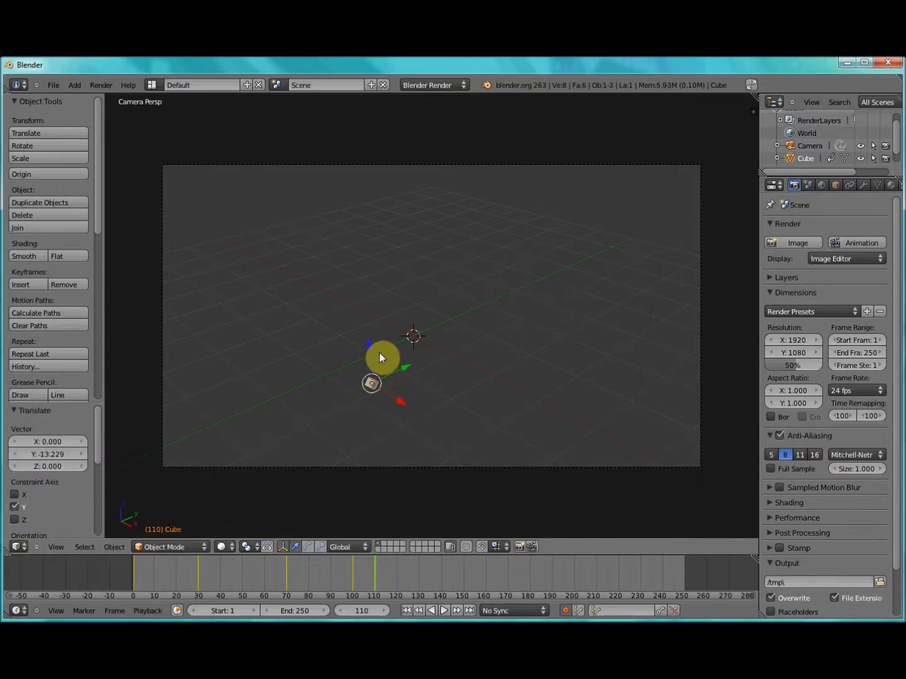
left_click_drag(378, 353, 334, 86)
left_click_drag(376, 130, 561, 184)
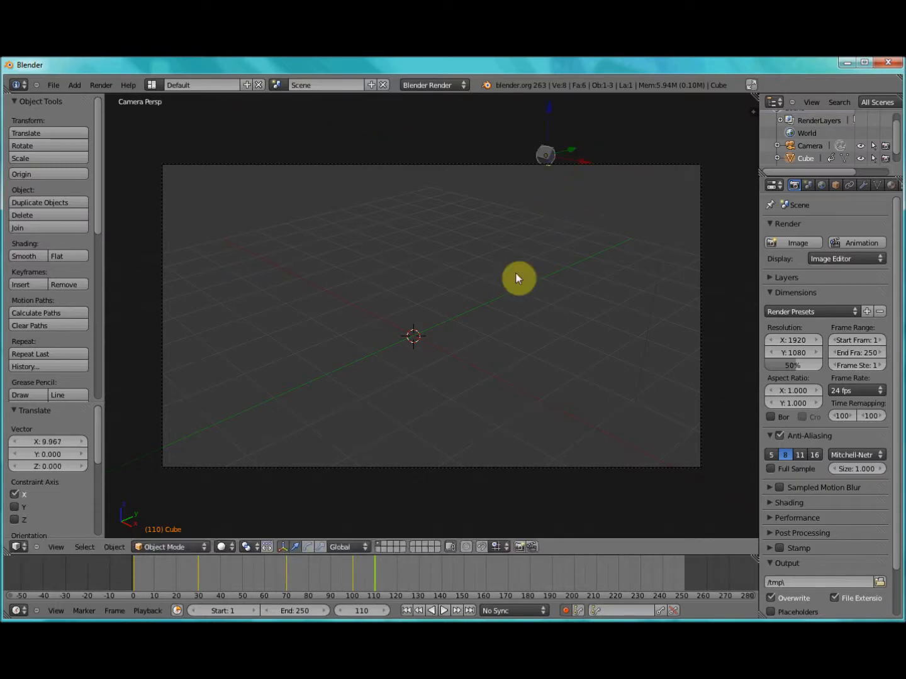
Step: Enlarge the cube at frame 110 in two passes, the first by a factor of about 3.84
key("s")
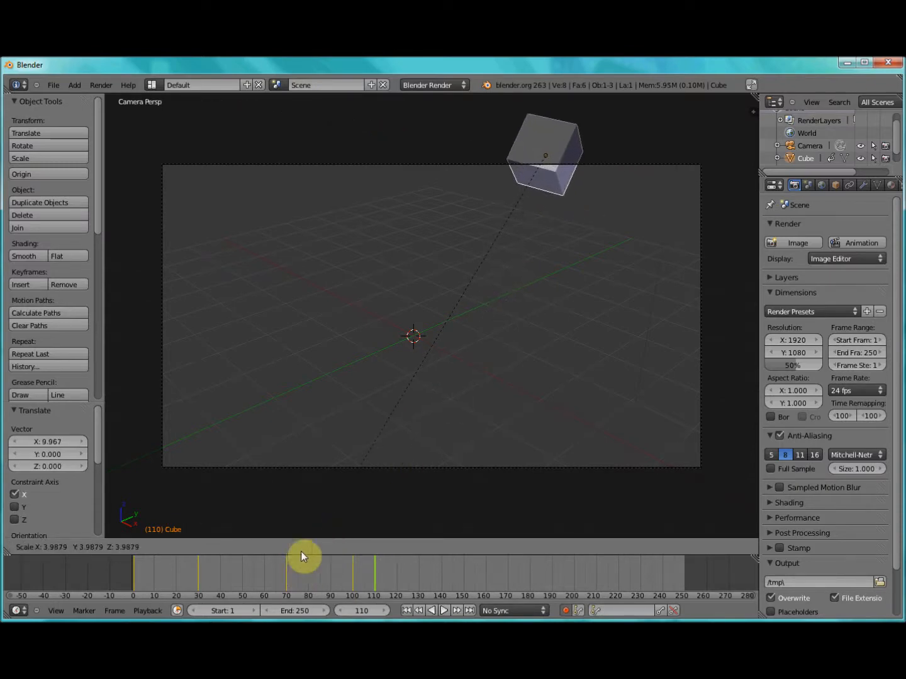
left_click(299, 550)
key("s")
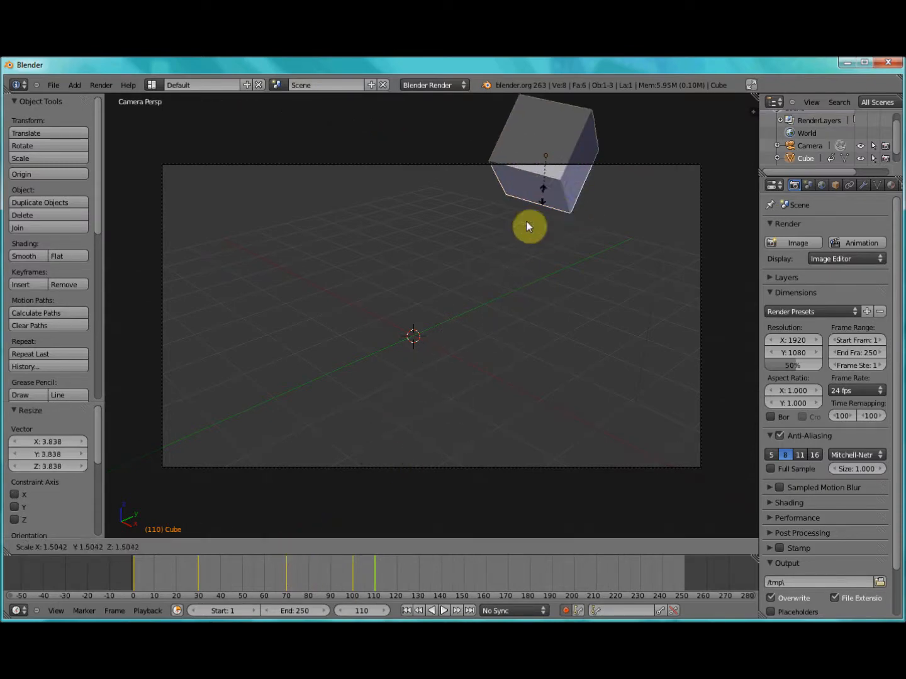
left_click(511, 247)
Step: Move the cube until it fills most of the camera frame and apply a trackball rotation of about 78.5° by 97.4°
left_click_drag(575, 154, 269, 281)
left_click_drag(251, 239, 352, 216)
key("r")
key("r")
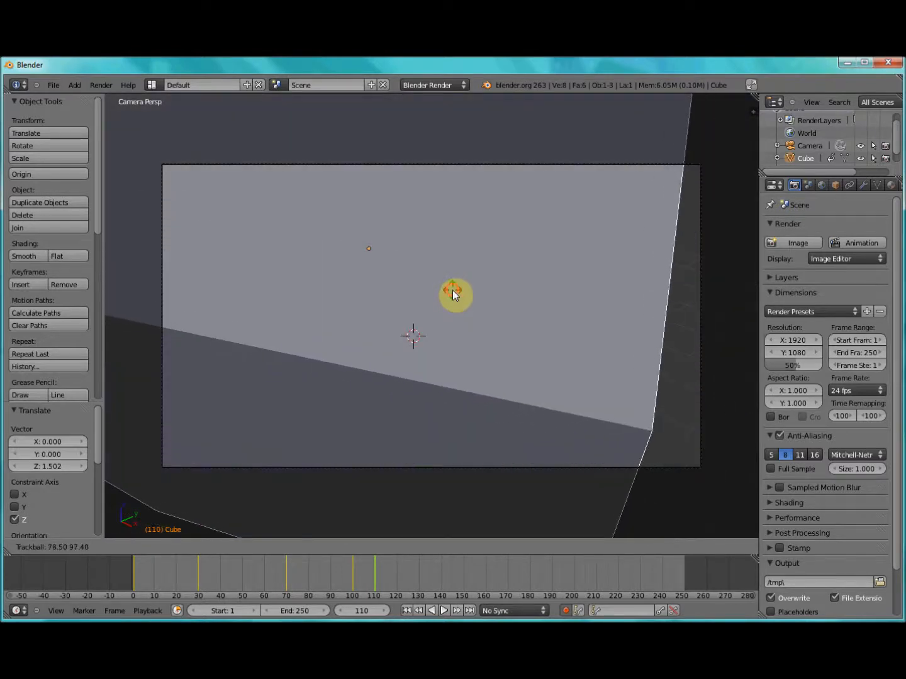
left_click(452, 290)
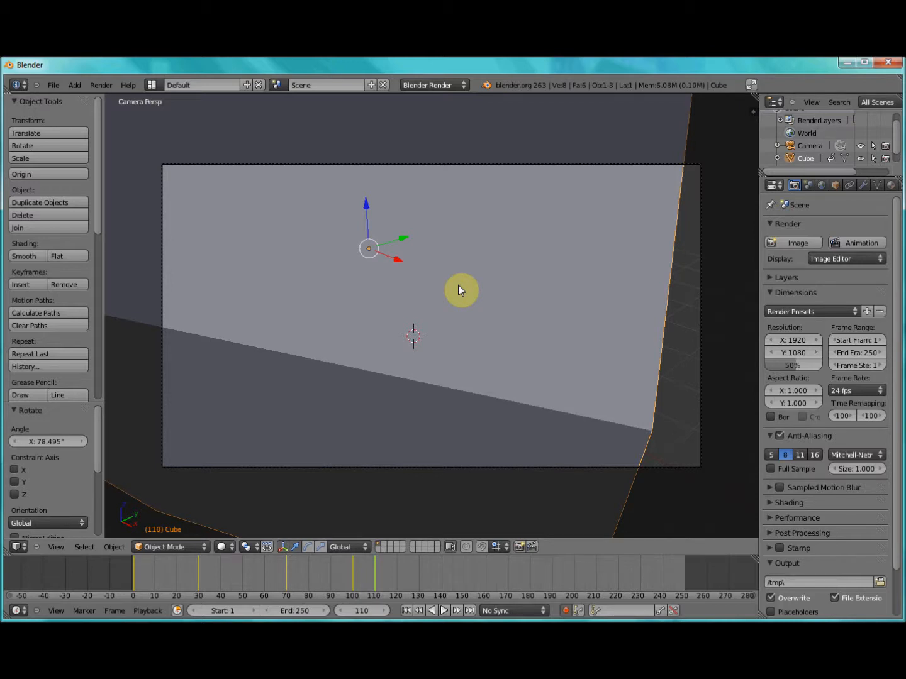
Step: At frame 115, apply a slight trackball rotation of about -5.7° by -2.9° to the cube
left_click(387, 573)
key("r")
key("r")
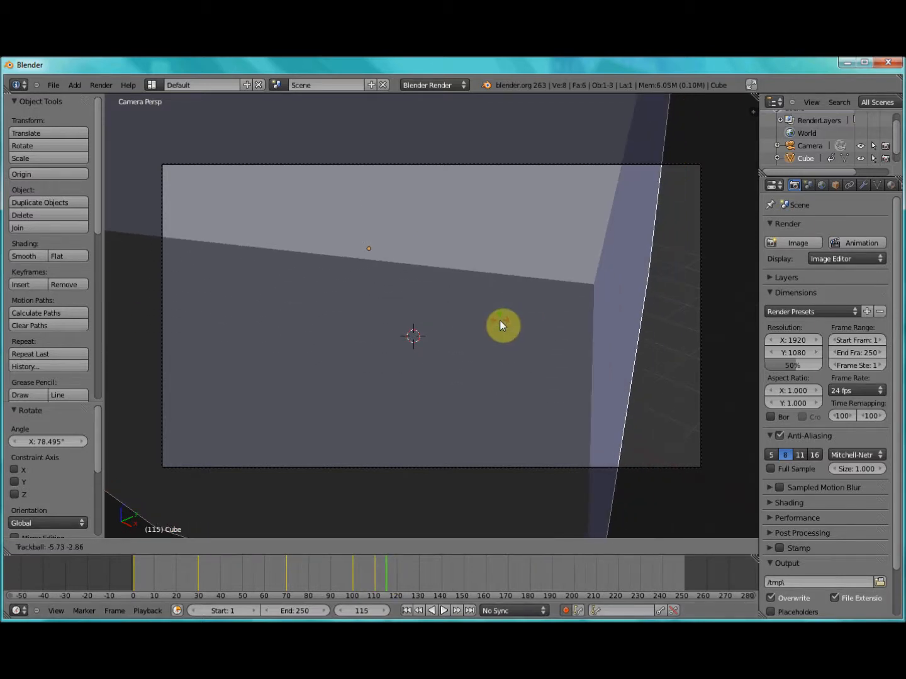
left_click(501, 320)
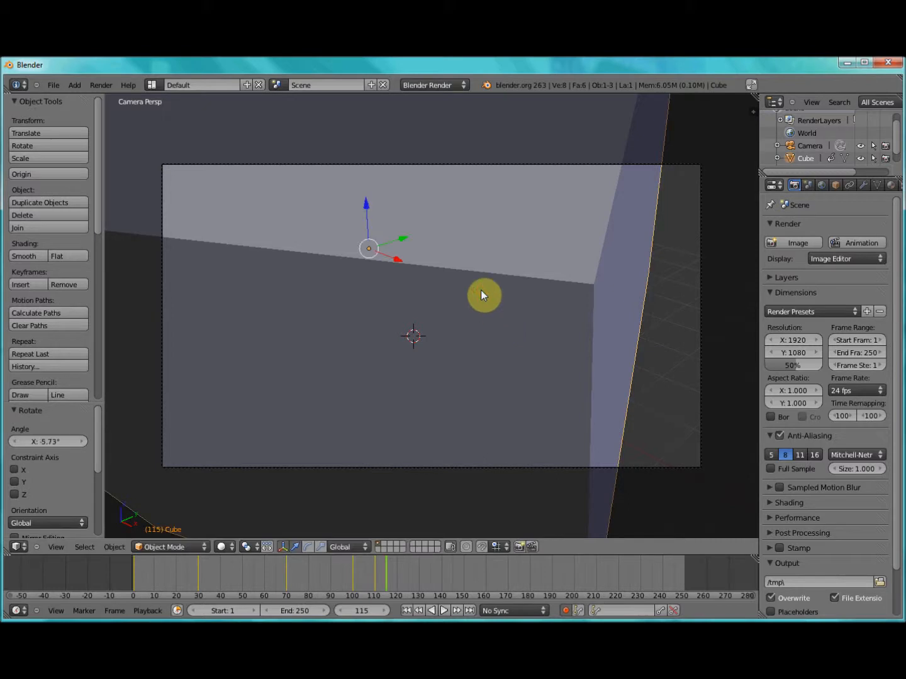
Step: Scale the cube to about 0.988 and nudge it slightly towards the upper left at frame 115
key("s")
left_click(536, 341)
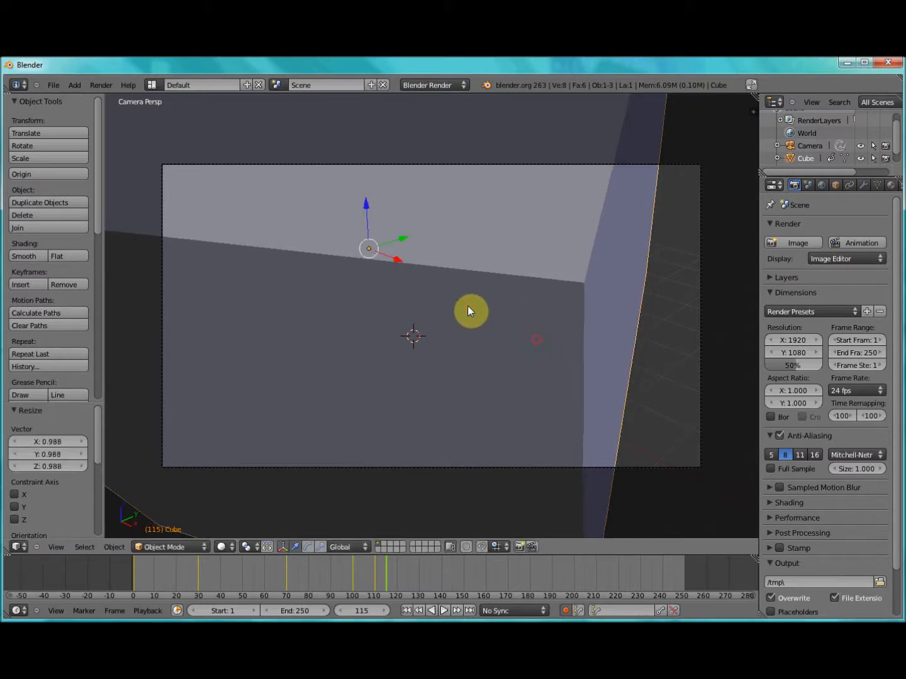
key("g")
left_click(434, 275)
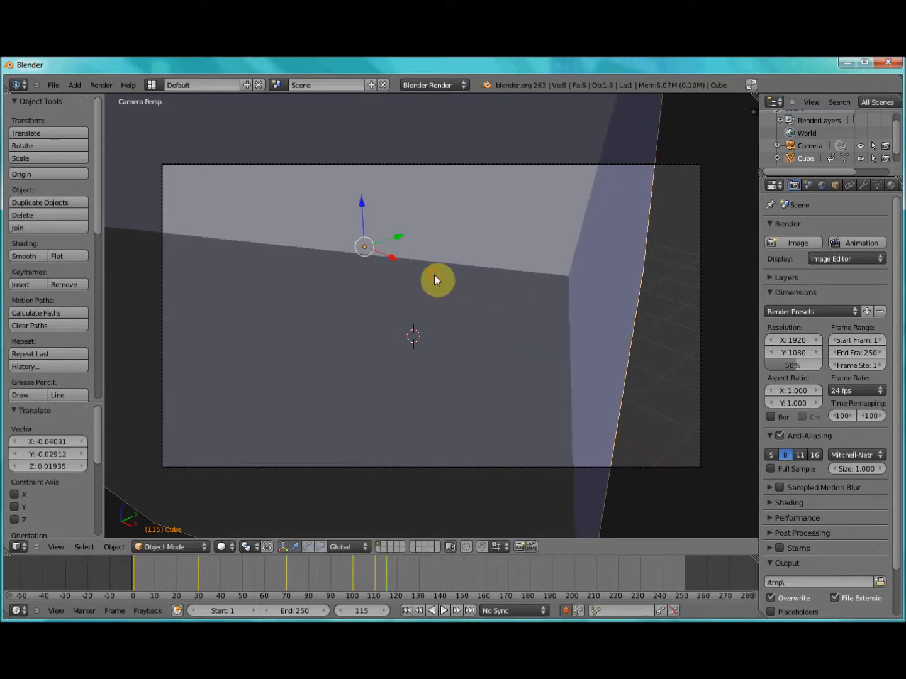
Step: At frame 140, move the cube to the upper-left corner of the camera frame and scale it down to about 0.32
left_click(442, 573)
left_click_drag(377, 251, 181, 132)
key("s")
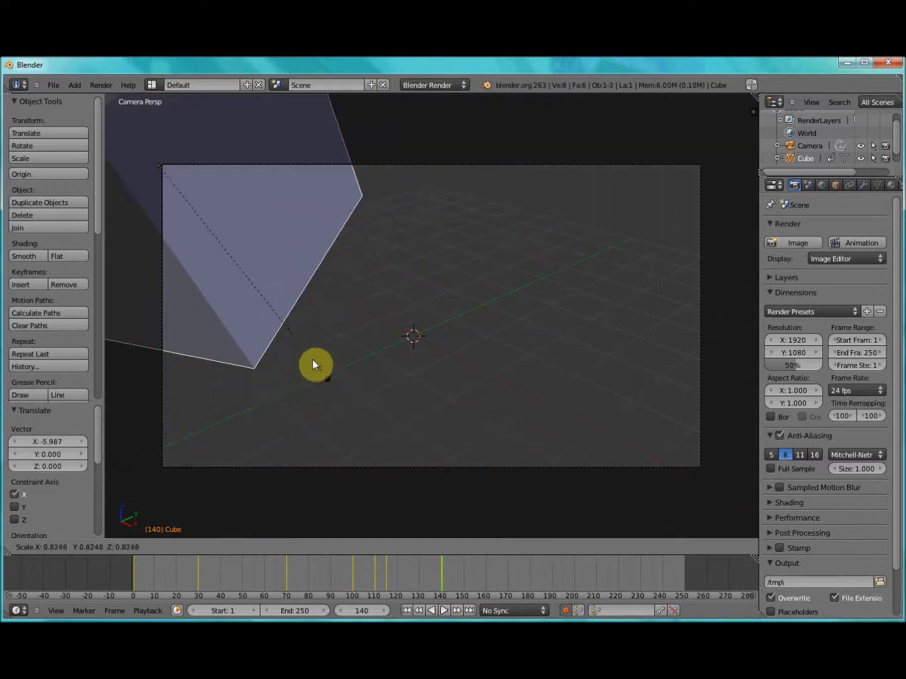
left_click(182, 189)
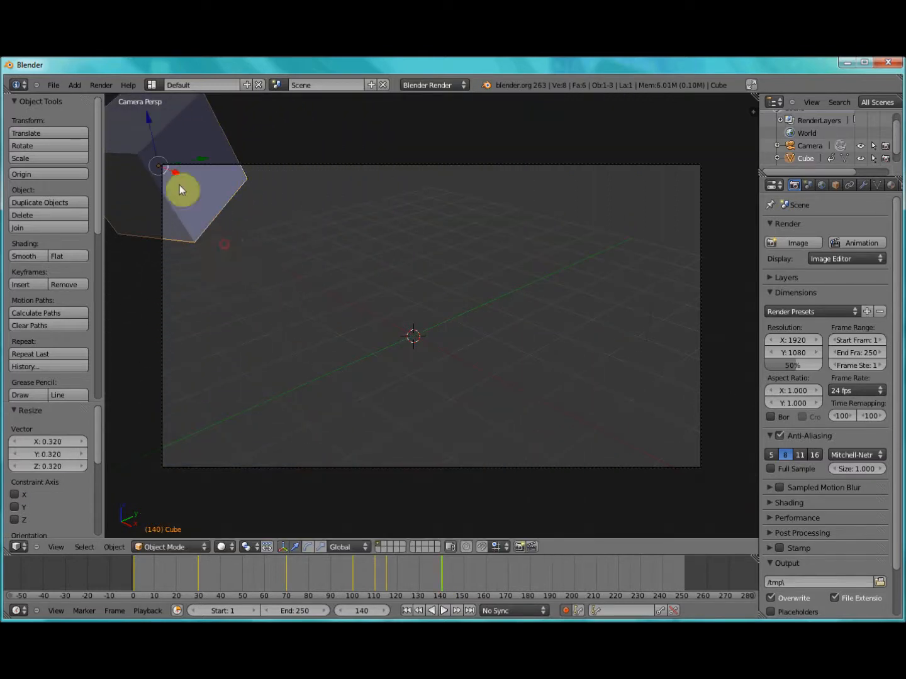
left_click_drag(150, 115, 240, 175)
left_click_drag(185, 161, 187, 168)
Step: Rotate the cube at frame 140 with a trackball rotation of about 101°
key("r")
key("r")
left_click(396, 310)
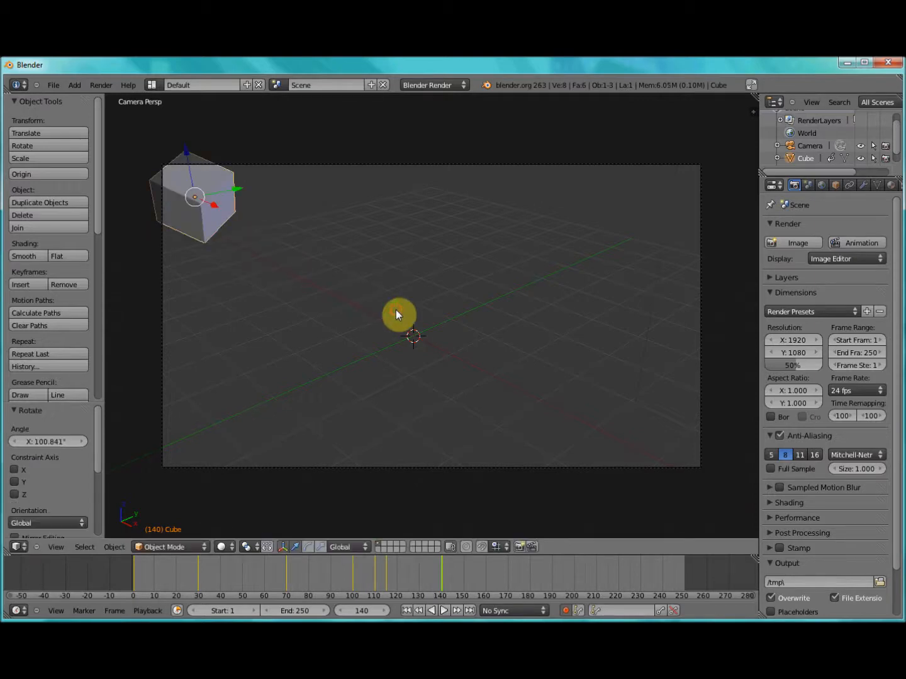
key("i")
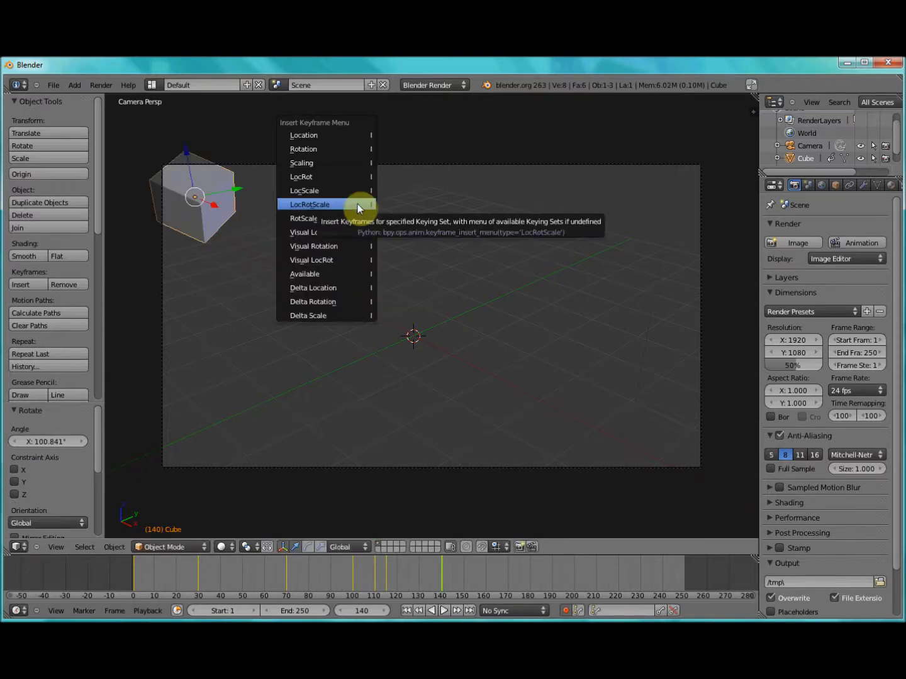
left_click(353, 191)
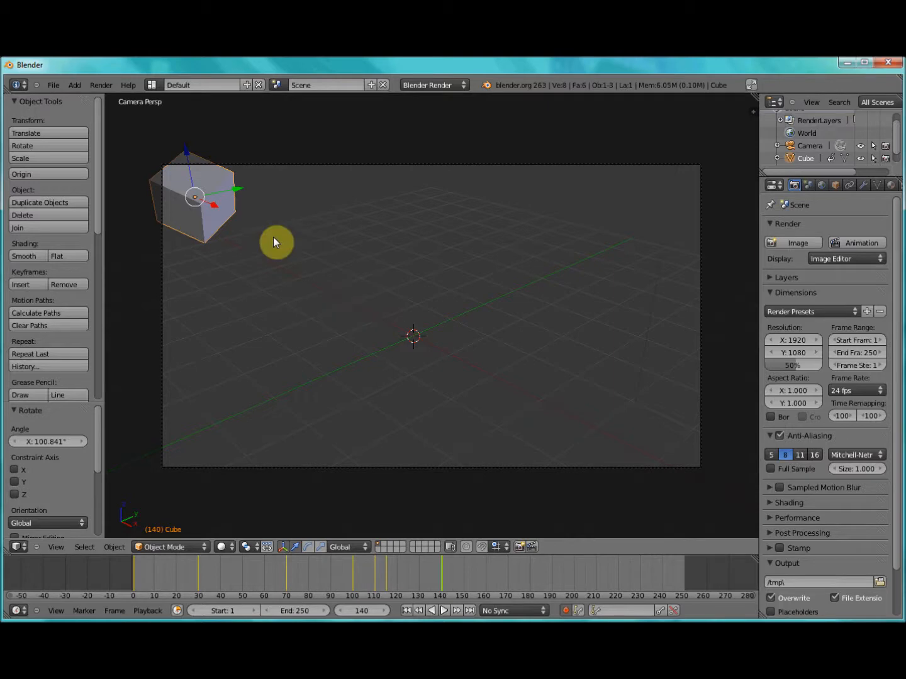
Step: At frame 170, move the cube freely to the right of the camera frame's centre, about 9.7 along X, 7.8 along Y and -3.6 along Z
left_click(487, 575)
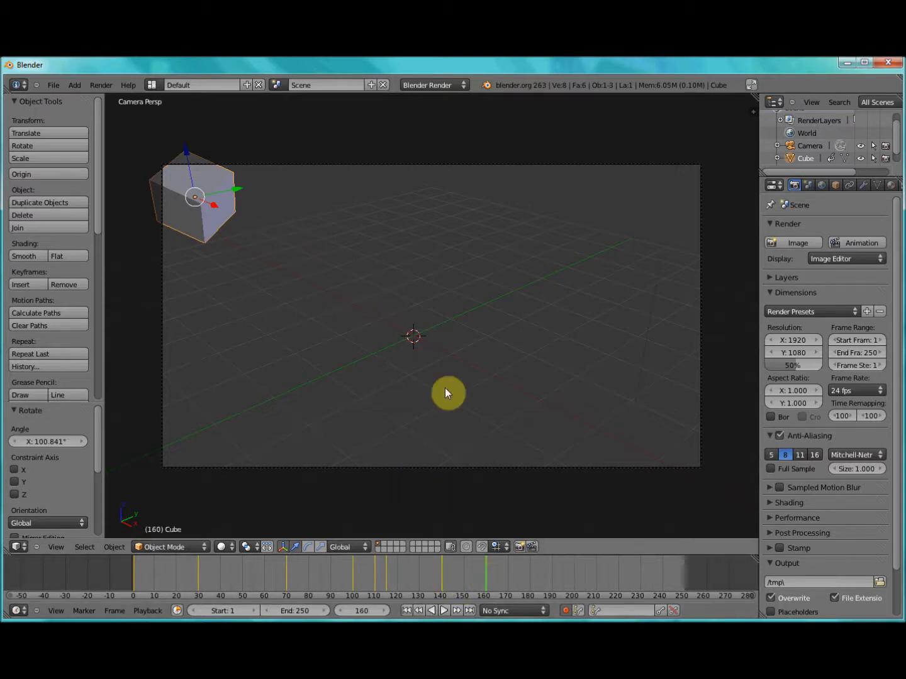
left_click(507, 581)
key("g")
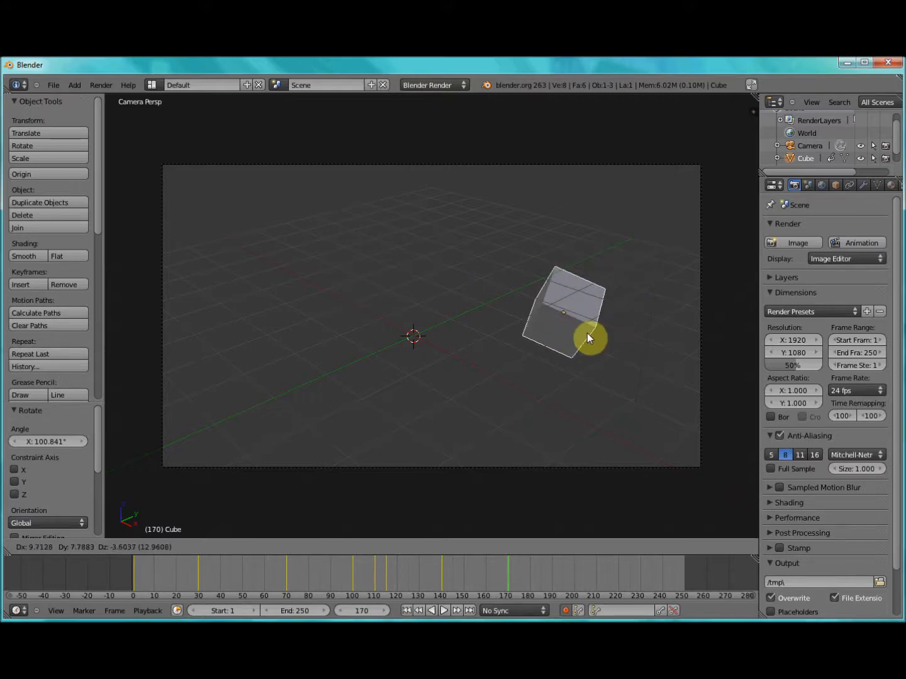
left_click(587, 332)
Step: Rotate the cube about 156° and scale it down to about 0.58 at frame 170
key("r")
left_click(691, 416)
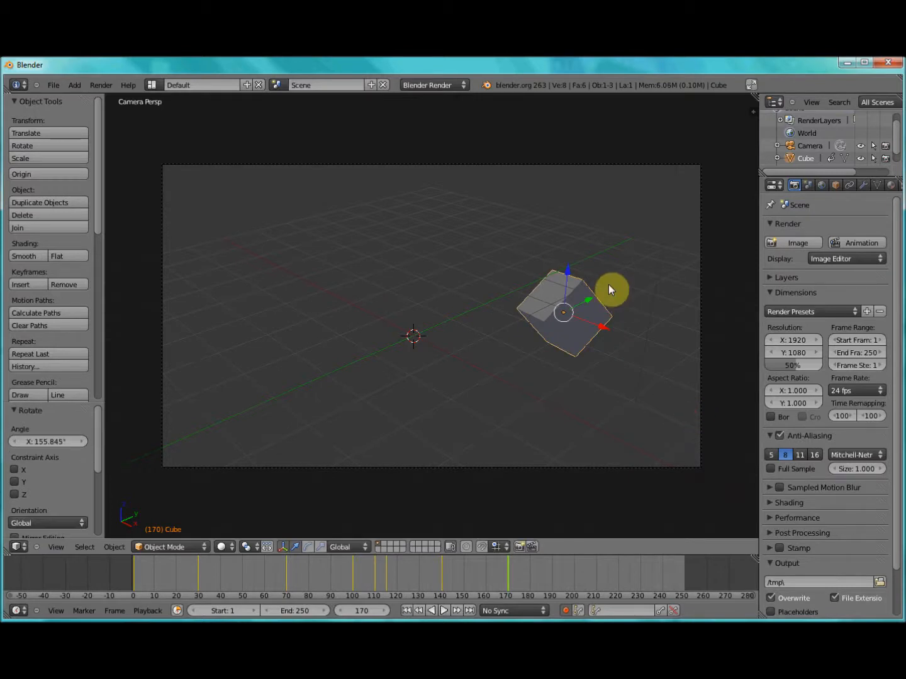
key("s")
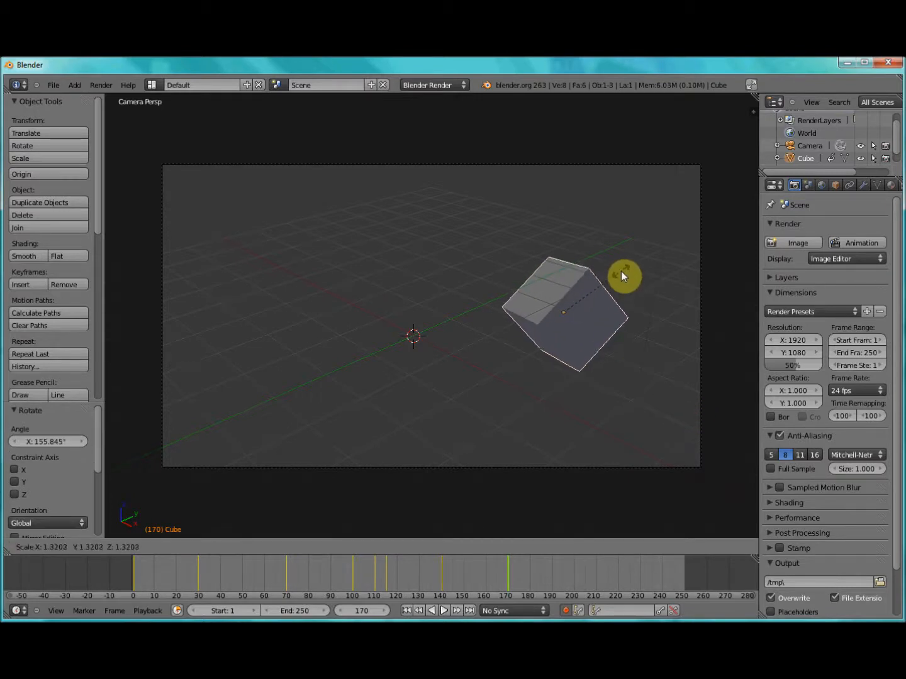
left_click(593, 305)
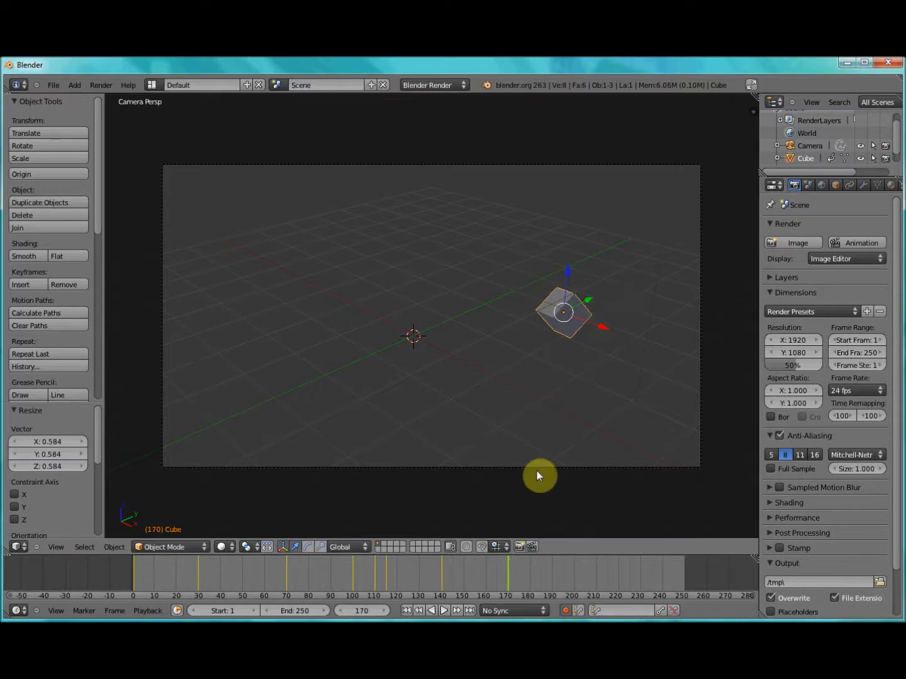
Step: At frame 190, move the cube about -8 units along Y to the lower part of the camera frame and adjust its X position
left_click(554, 573)
key("g")
key("y")
left_click(371, 337)
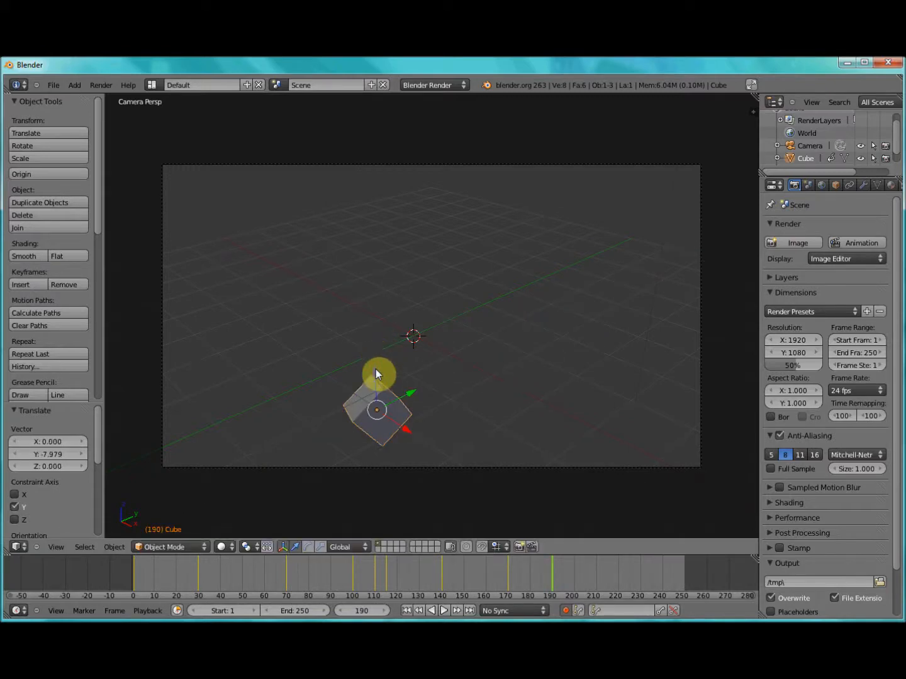
key("g")
key("x")
left_click(531, 467)
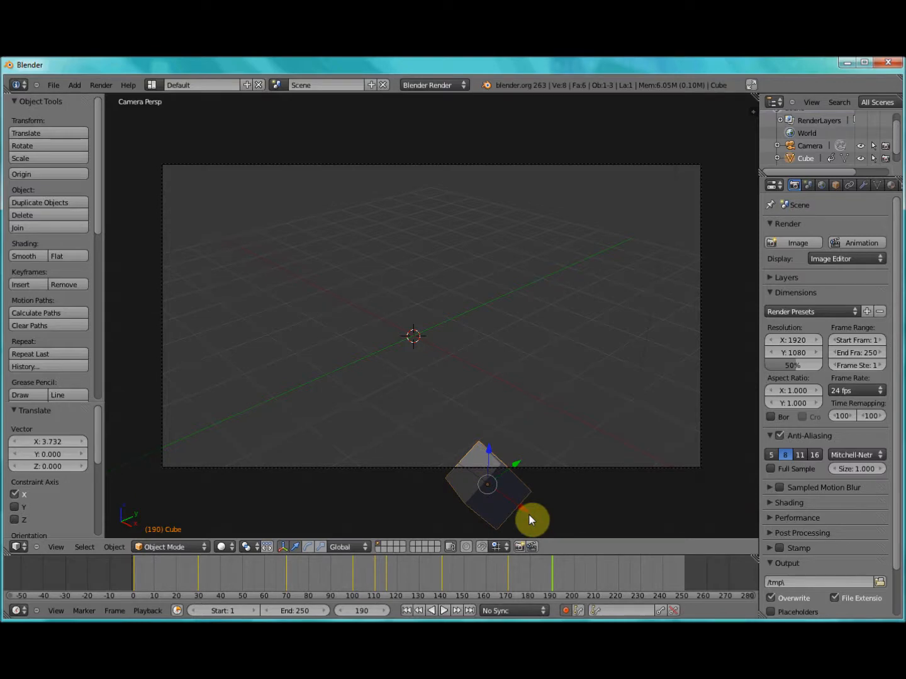
key("g")
key("x")
left_click(417, 393)
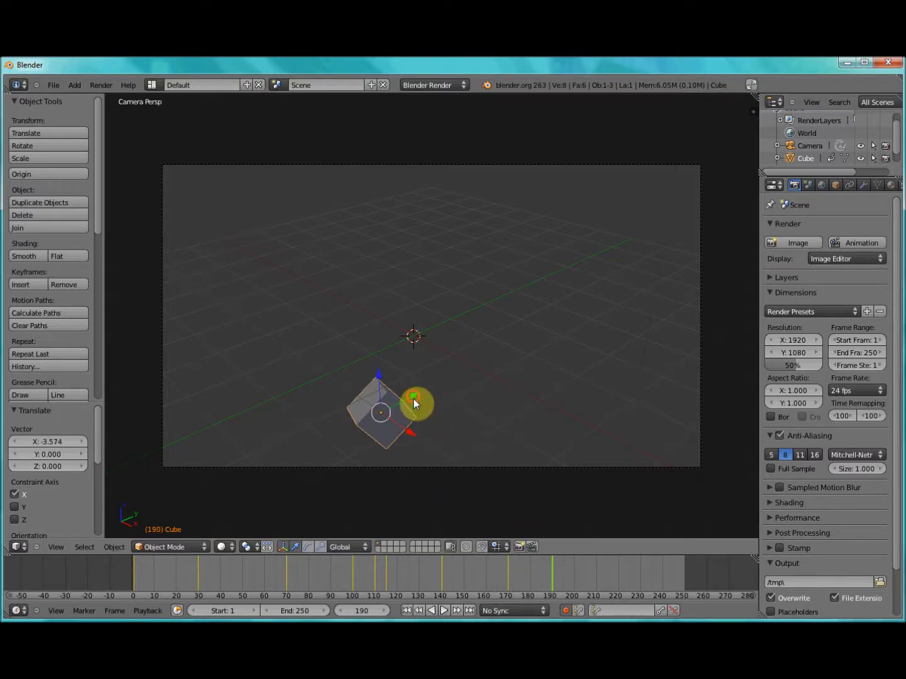
Step: Move the cube along Y and X and about 1.1 units up along Z, into the lower-left corner of the camera frame
key("g")
key("y")
left_click(239, 497)
key("g")
key("x")
left_click(238, 499)
key("g")
key("z")
left_click(215, 404)
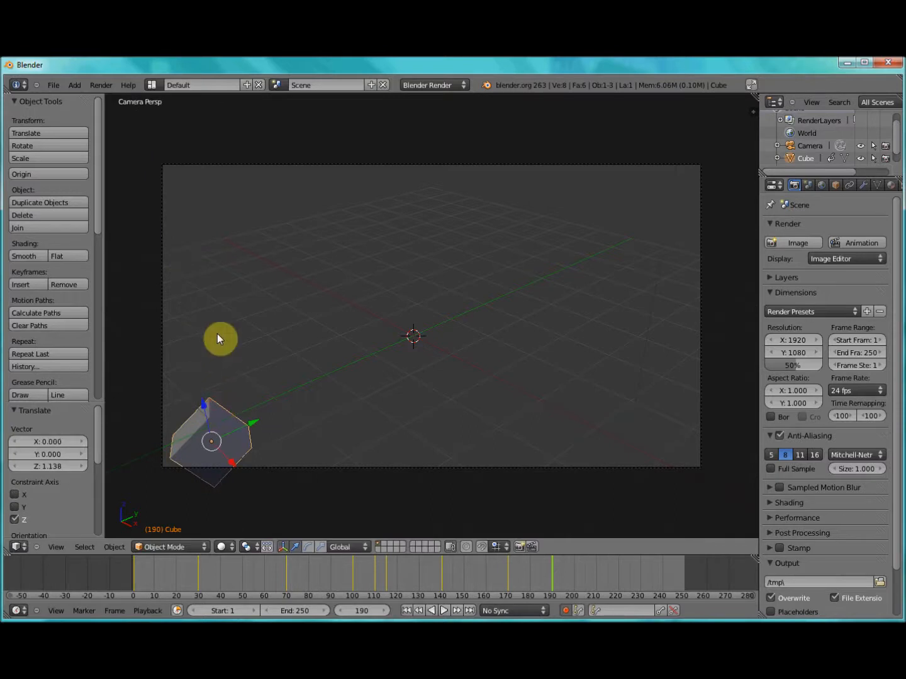
Step: Rotate the cube freely by about 242° and scale it up to about 1.96 at frame 190
key("r")
key("r")
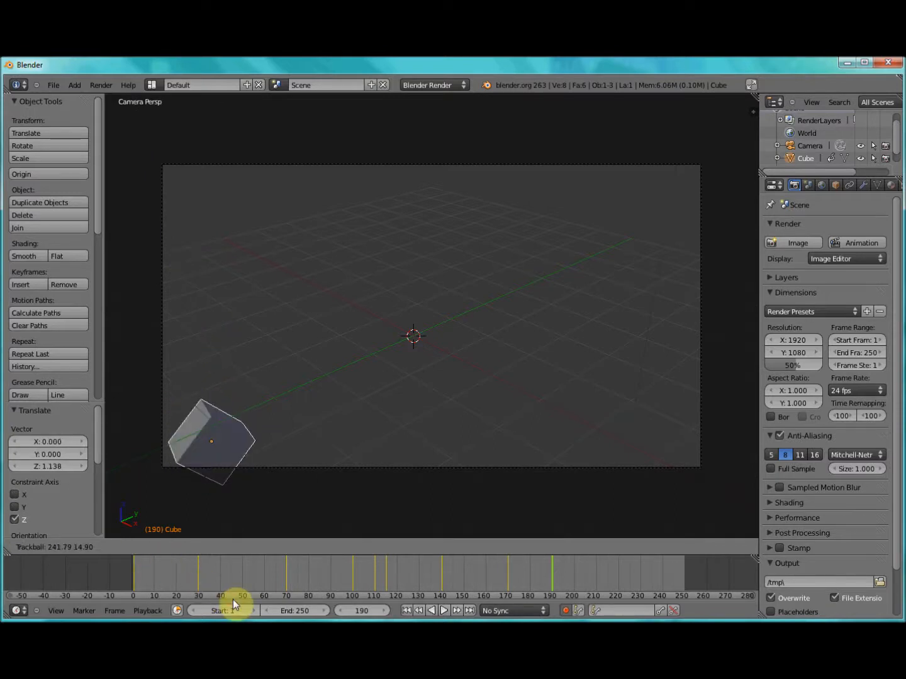
left_click(233, 599)
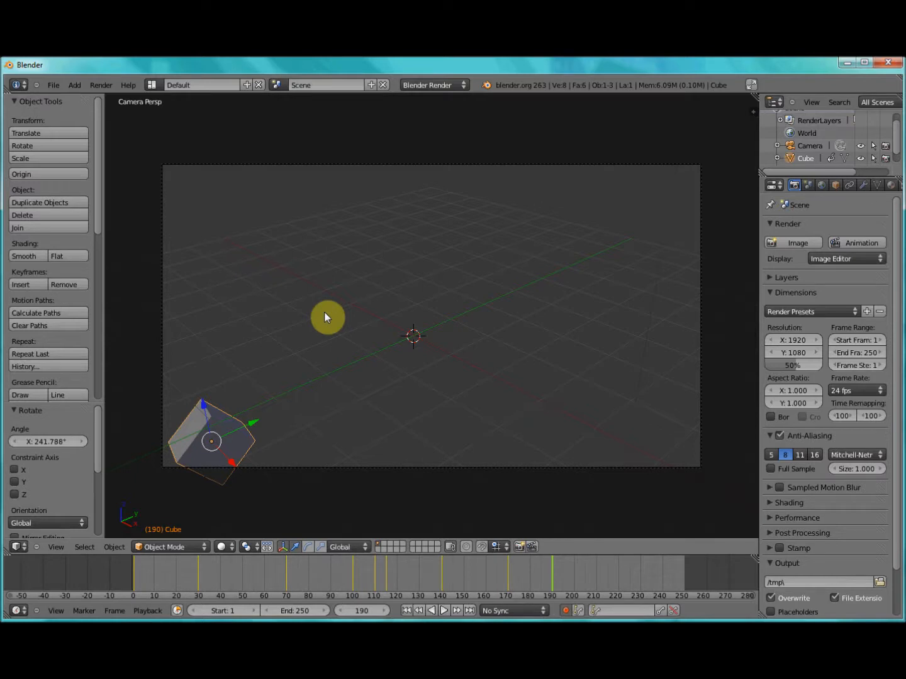
key("s")
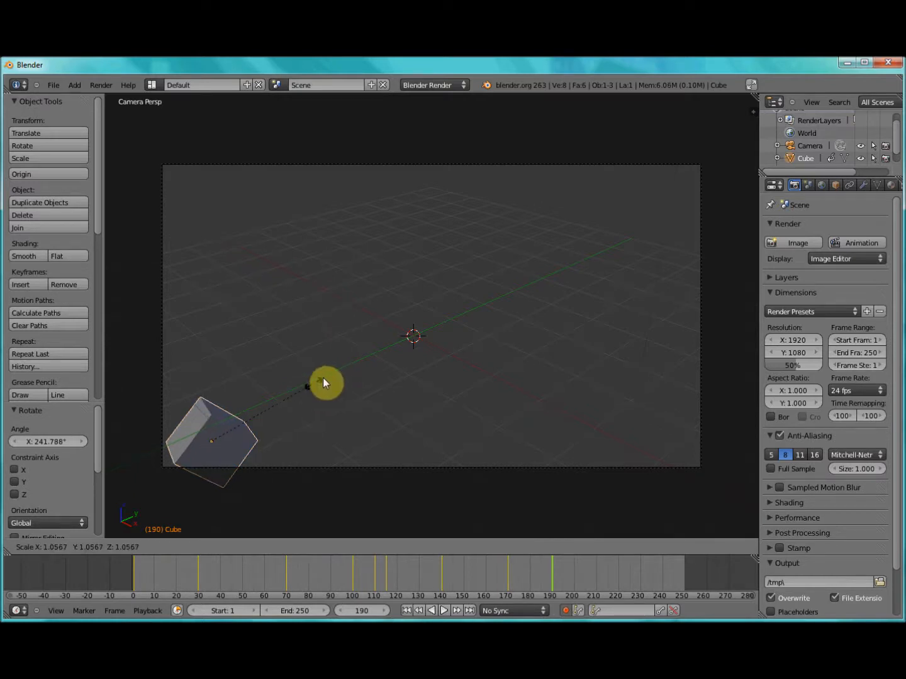
left_click(410, 354)
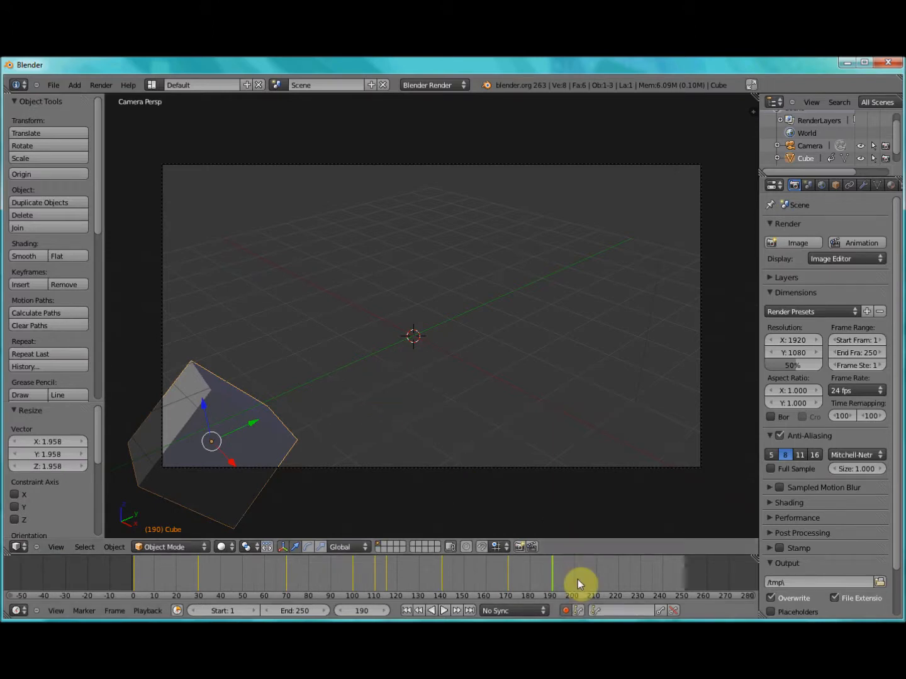
Step: At frame 210, clear the cube's rotation, location and scale to return it to its default state
left_click(596, 573)
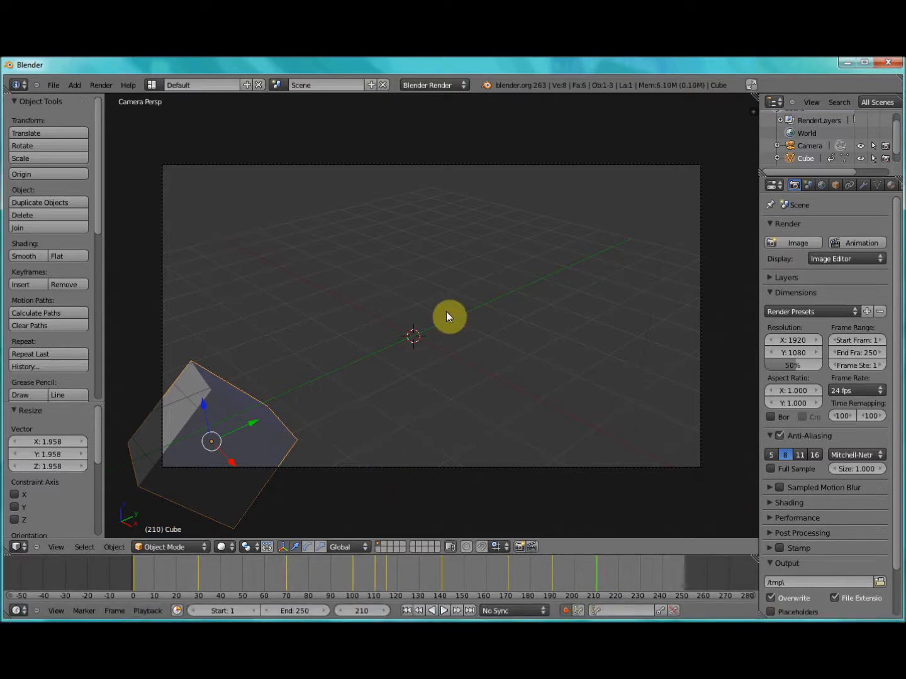
key("alt+r")
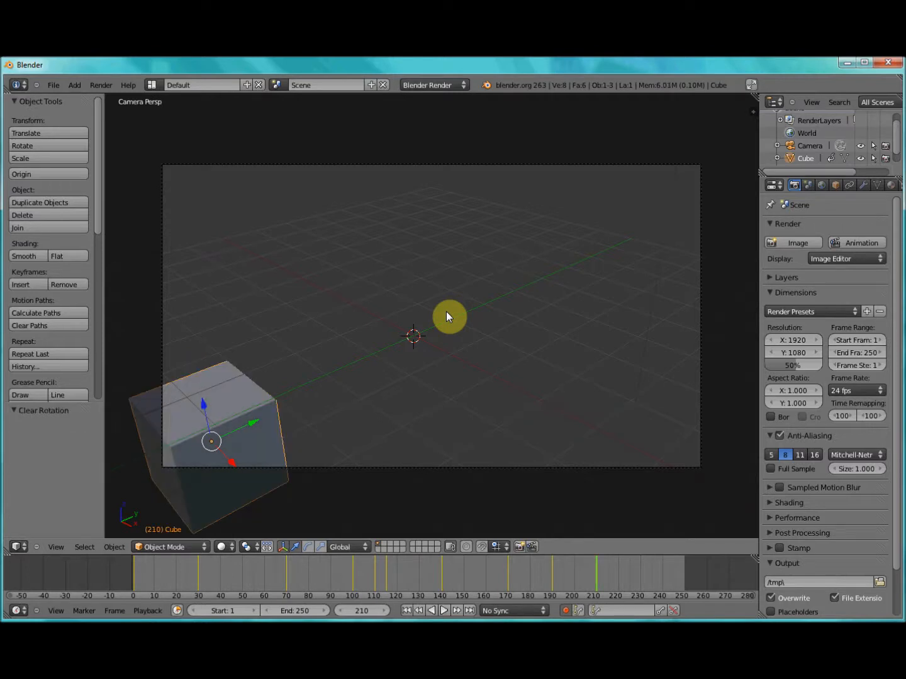
key("alt+g")
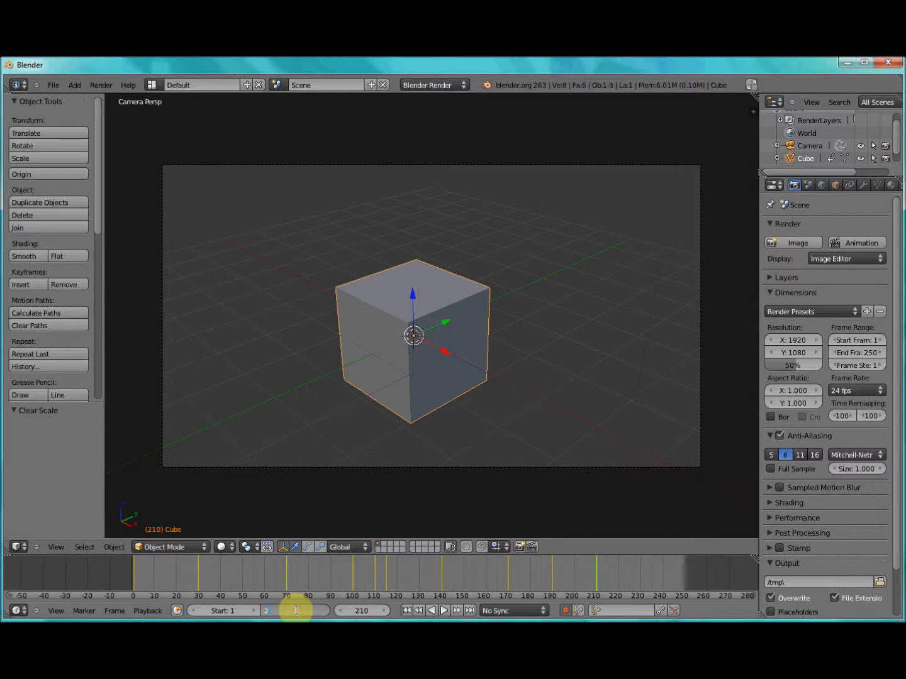
Step: Set the animation's end frame to 220 and play the animation through the camera
key("Return")
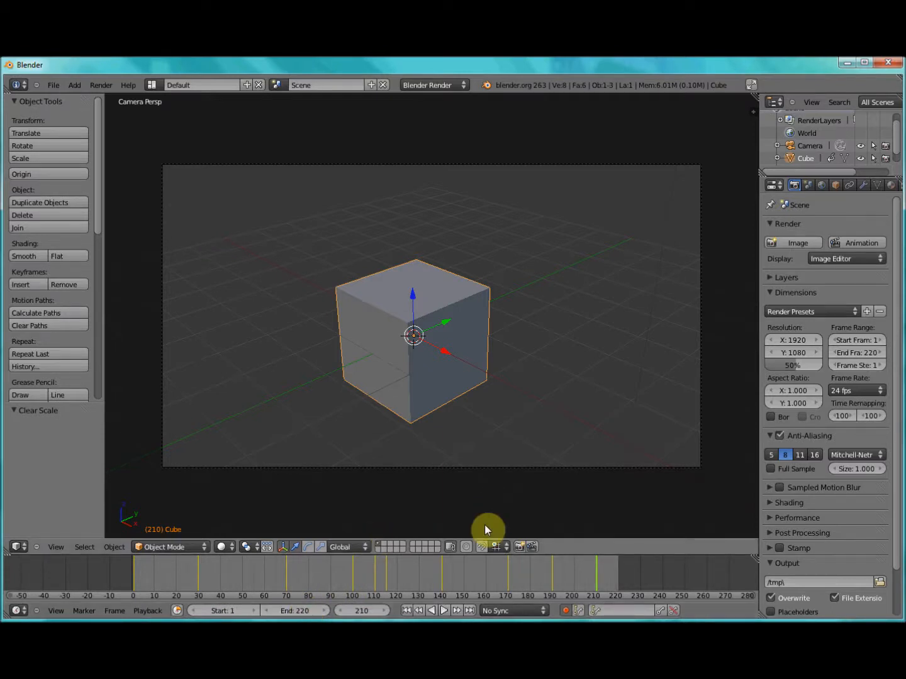
left_click(443, 610)
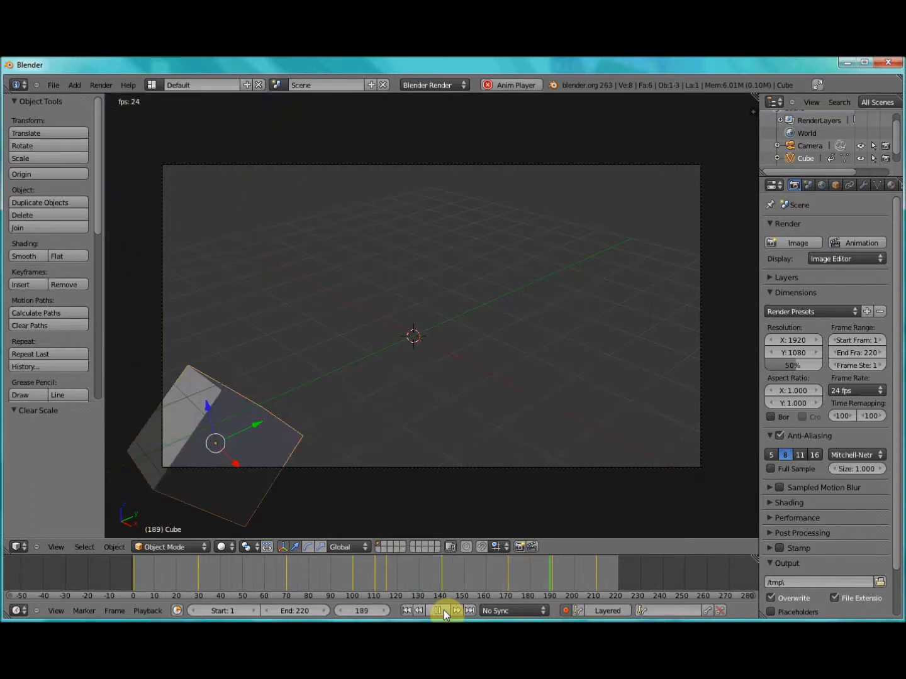
left_click(443, 610)
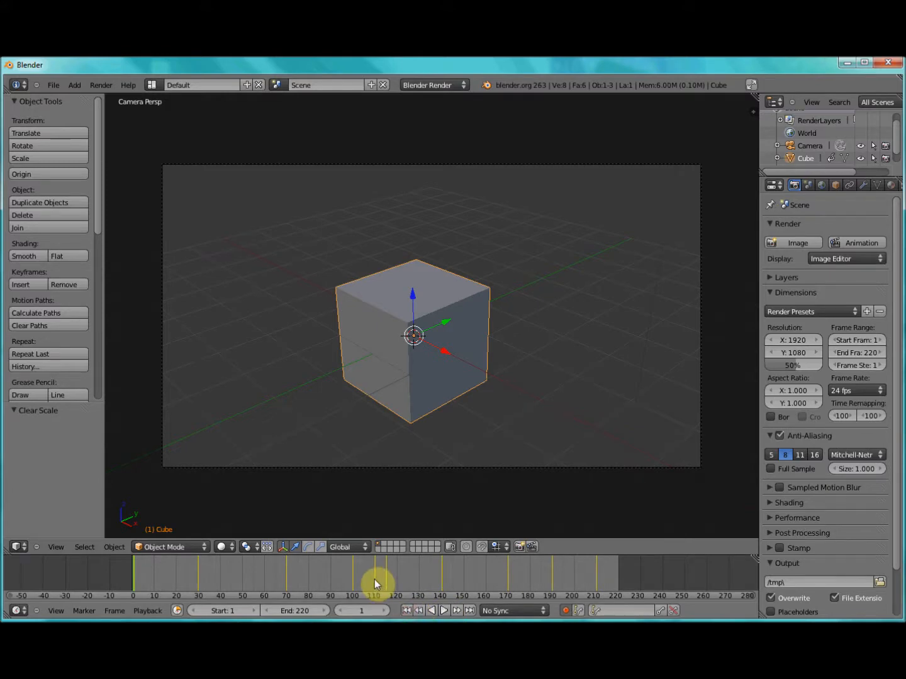
Step: At frame 85, move the cube along Y and about 2.9 units up along Z, close to the scene's centre
left_click(354, 576)
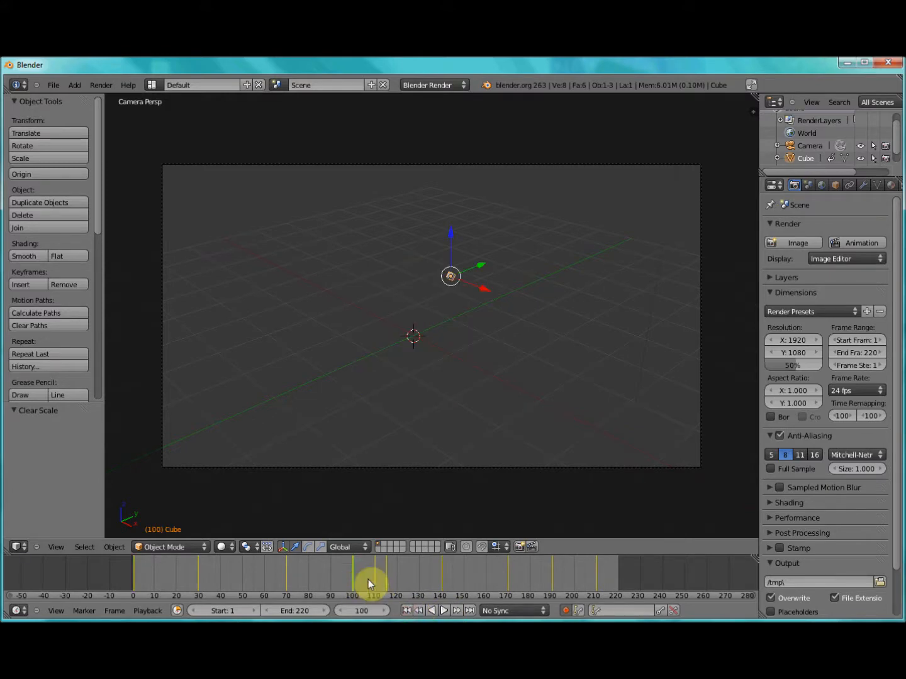
left_click(321, 580)
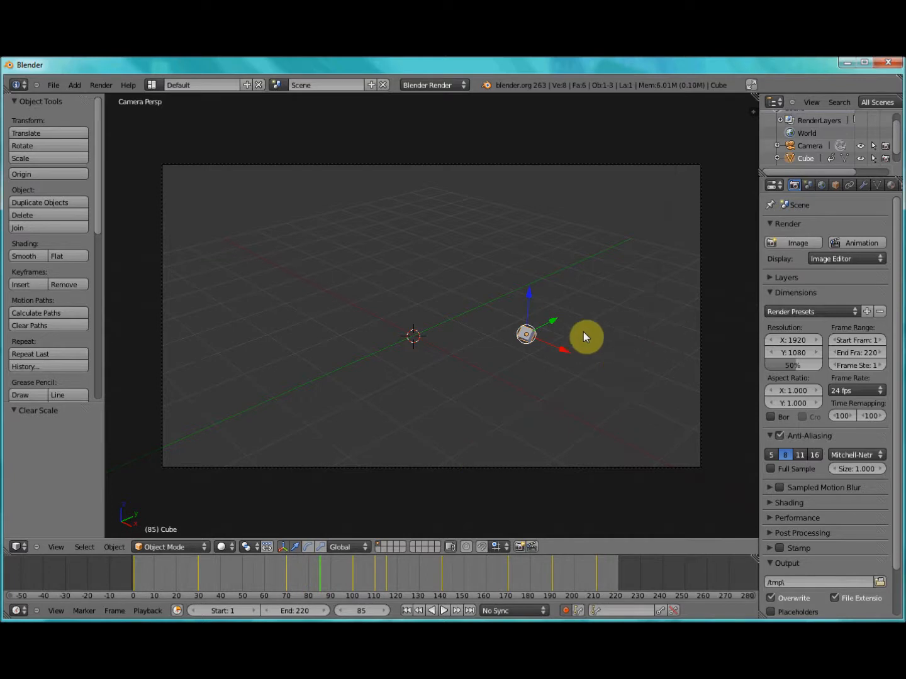
left_click_drag(552, 321, 406, 360)
key("g")
key("z")
left_click(440, 340)
Step: Scale the cube up to about 2.95 and rotate it freely by about 180° at frame 85
key("s")
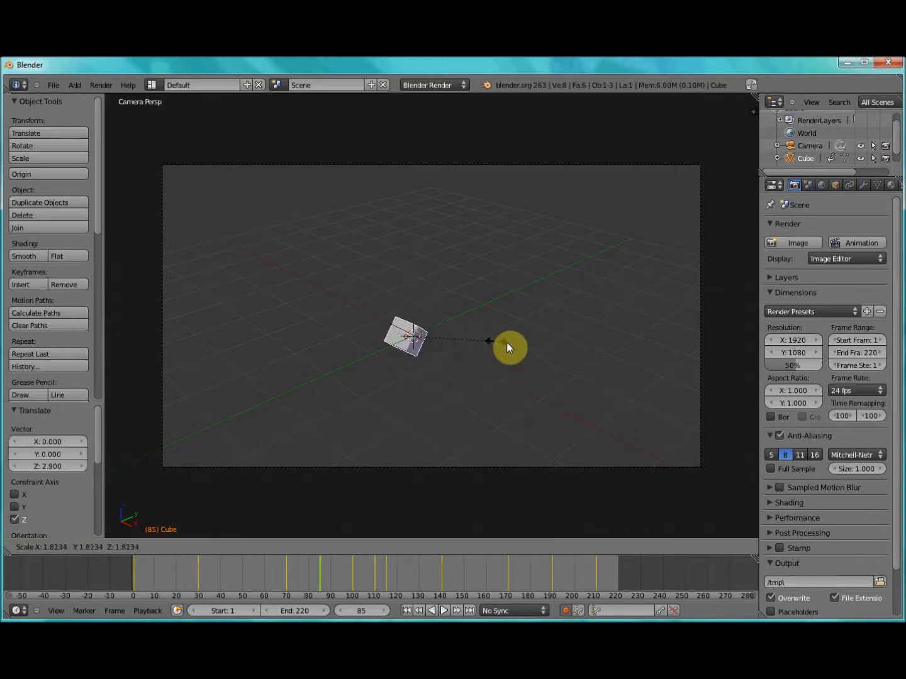
left_click(553, 347)
key("r")
key("r")
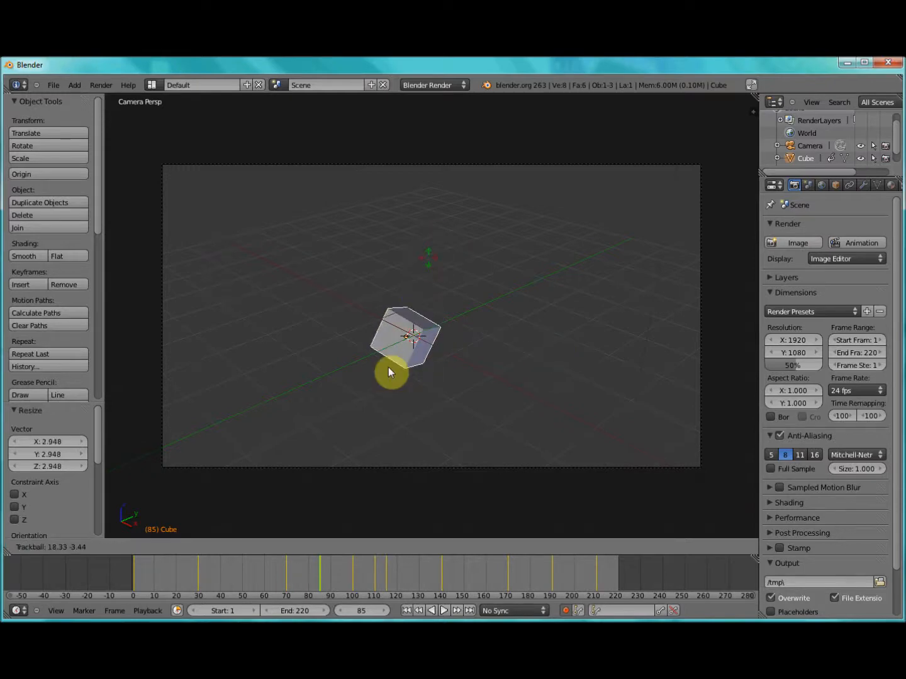
left_click(483, 436)
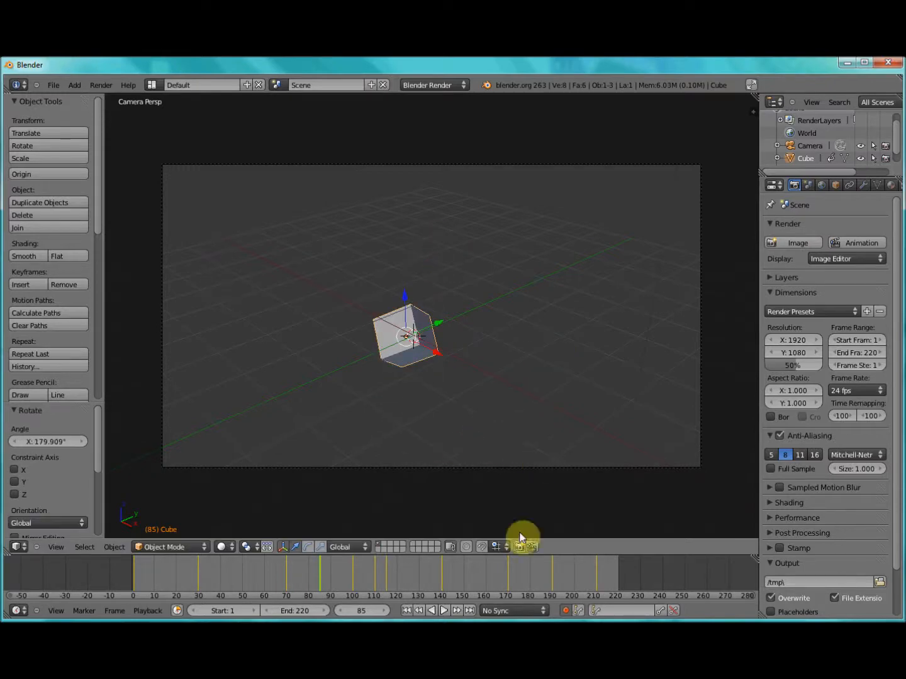
Step: Play the animation with the frame 85 pose and restart playback from the first frame
left_click(444, 610)
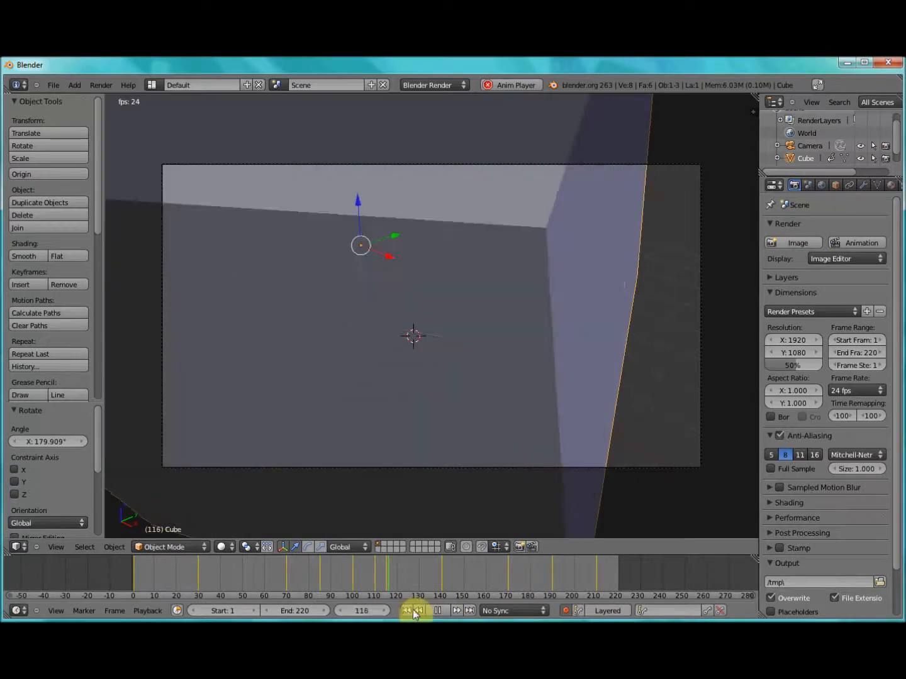
left_click(411, 610)
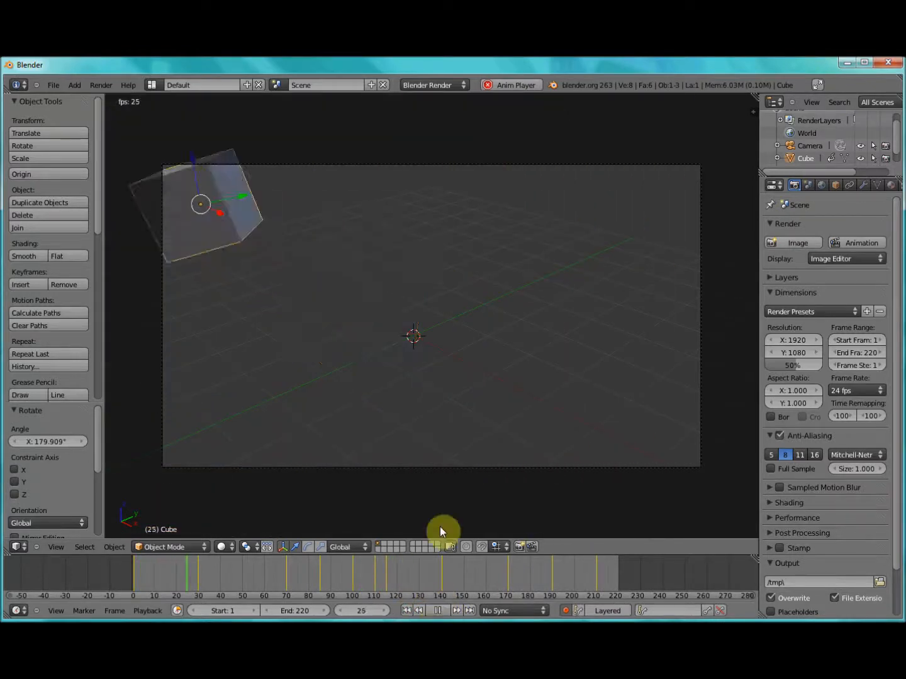